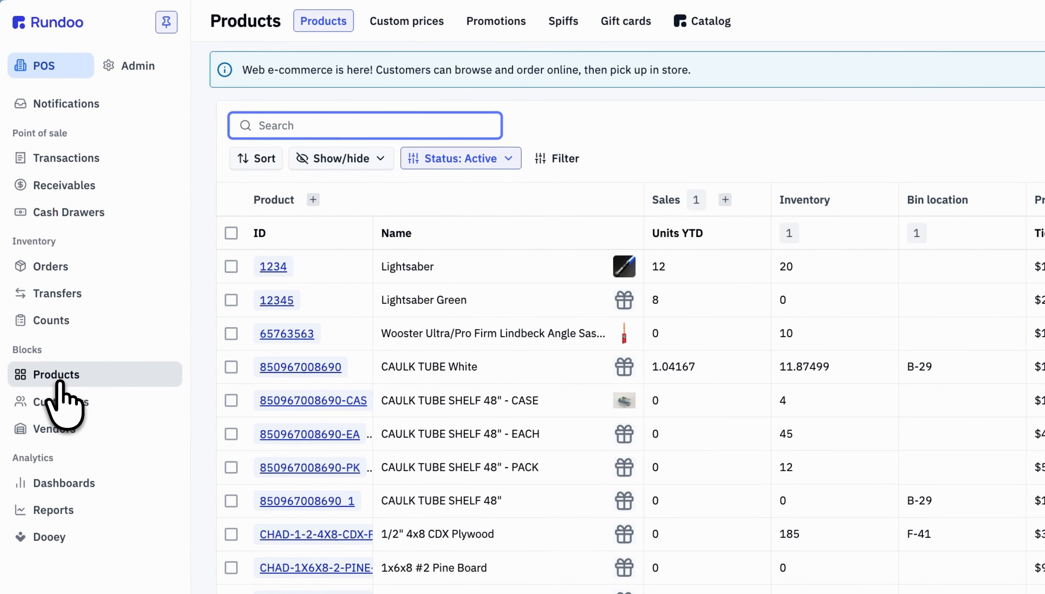
Step: Start a new promotion from the promotions list and name it "Chadwicks August Sale"
left_click(516, 14)
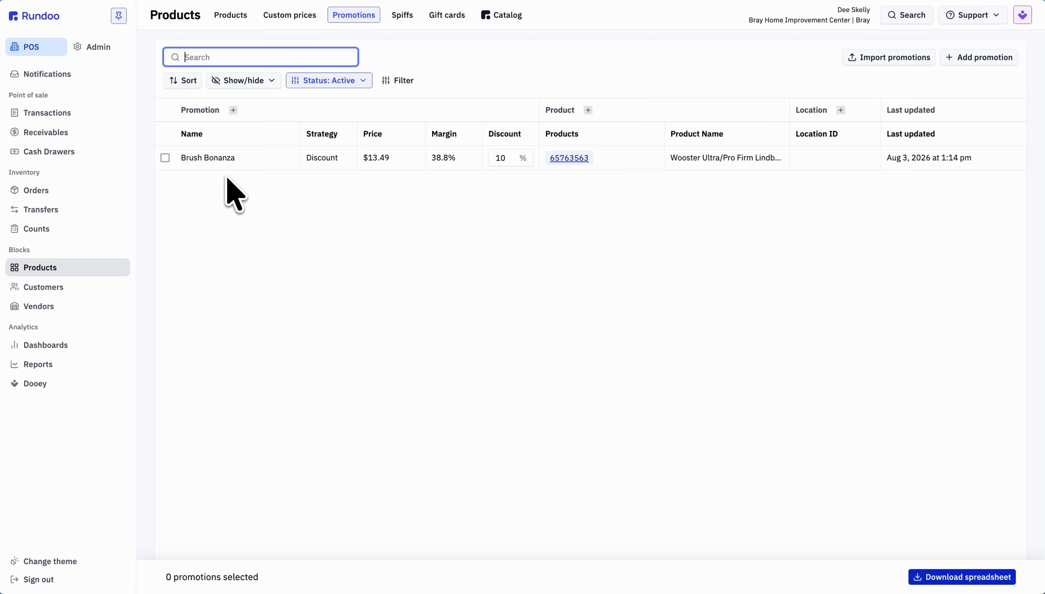
left_click(360, 193)
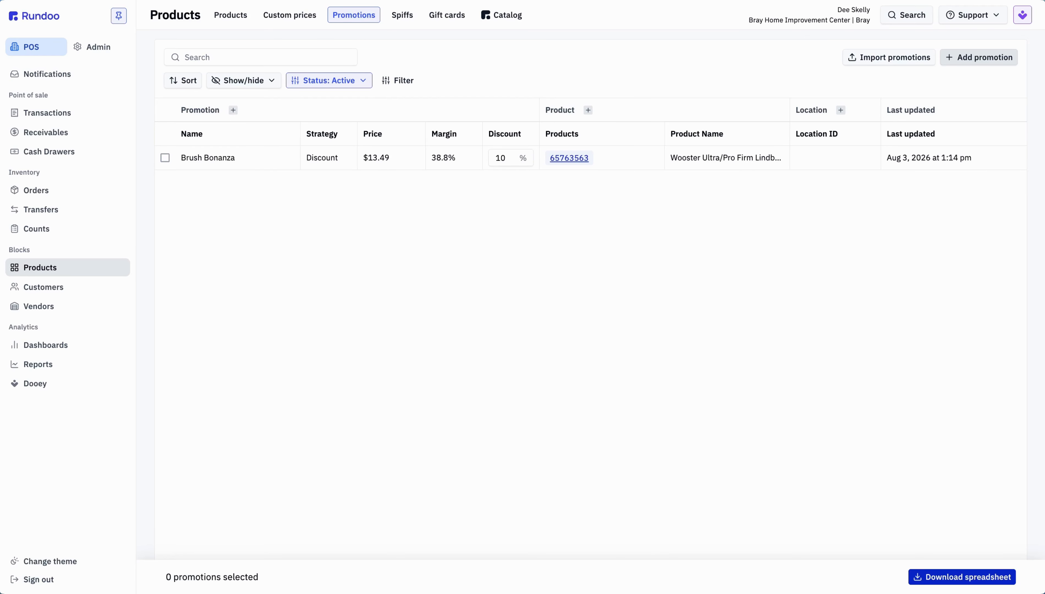
left_click(979, 57)
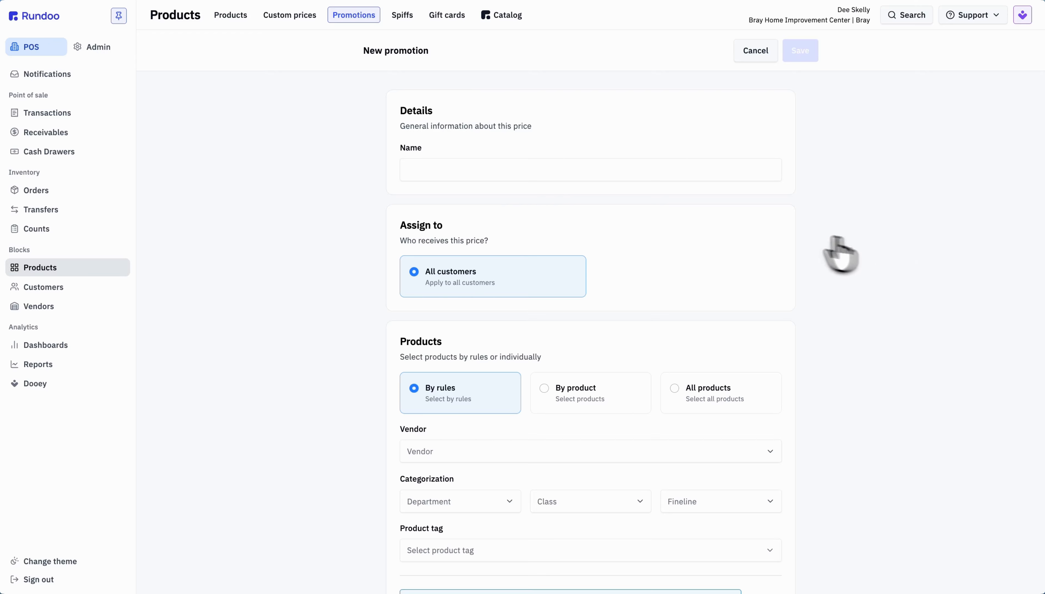
left_click(577, 168)
type("Chadwicks August Sale")
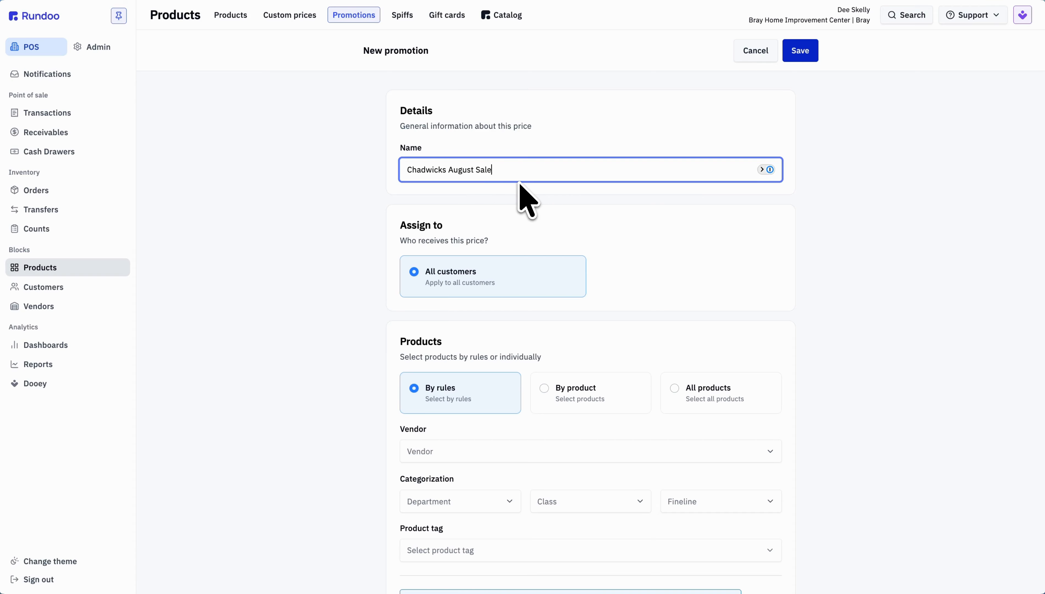
left_click(671, 267)
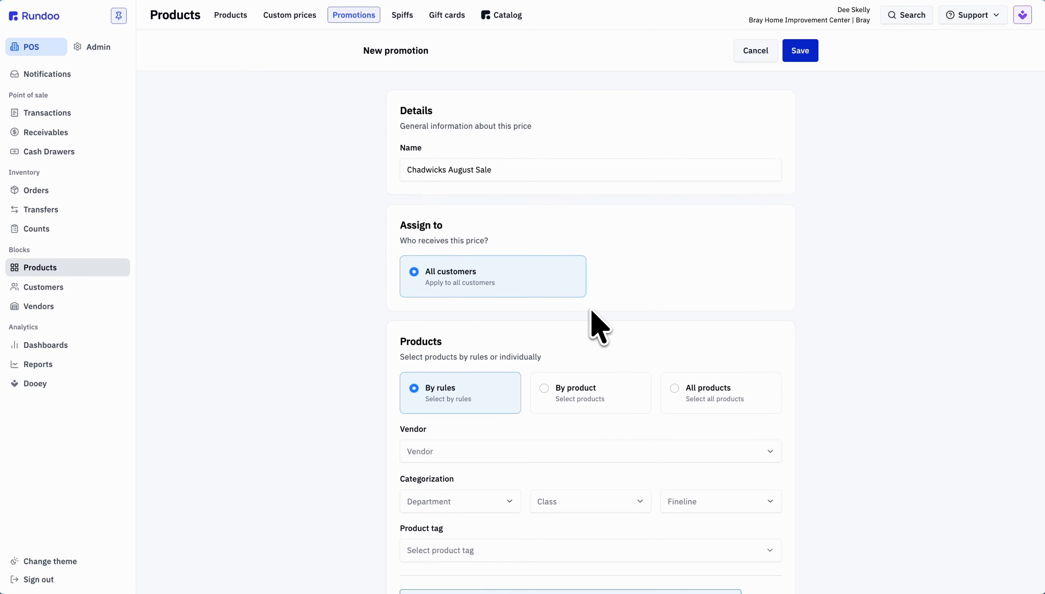
Step: Try the By product and All products selection modes and return the promotion to selecting products by rules
scroll(597, 327, "down", 4)
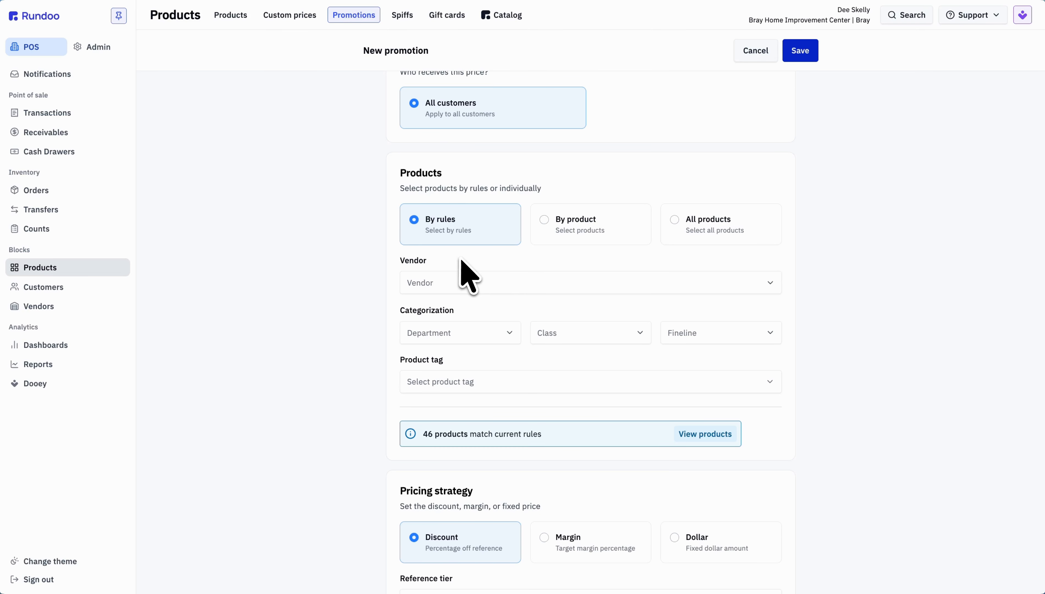
left_click(587, 238)
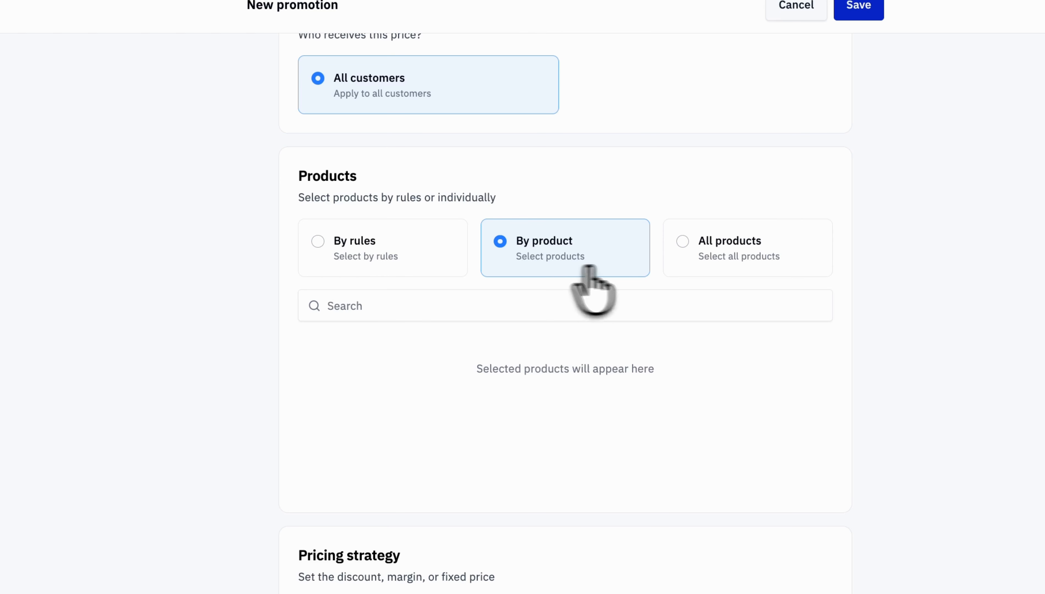
left_click(736, 250)
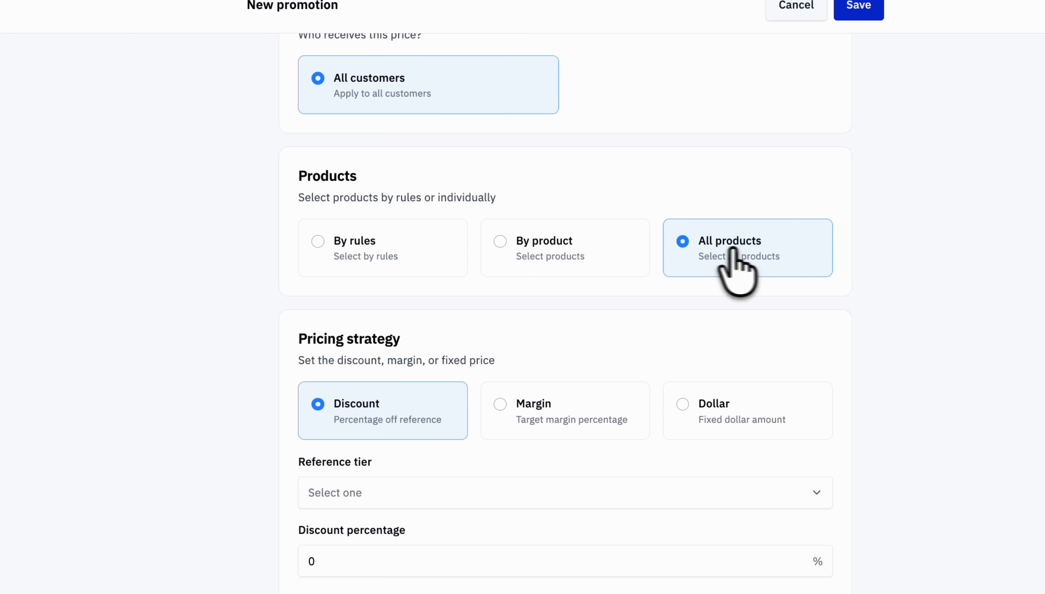
left_click(387, 236)
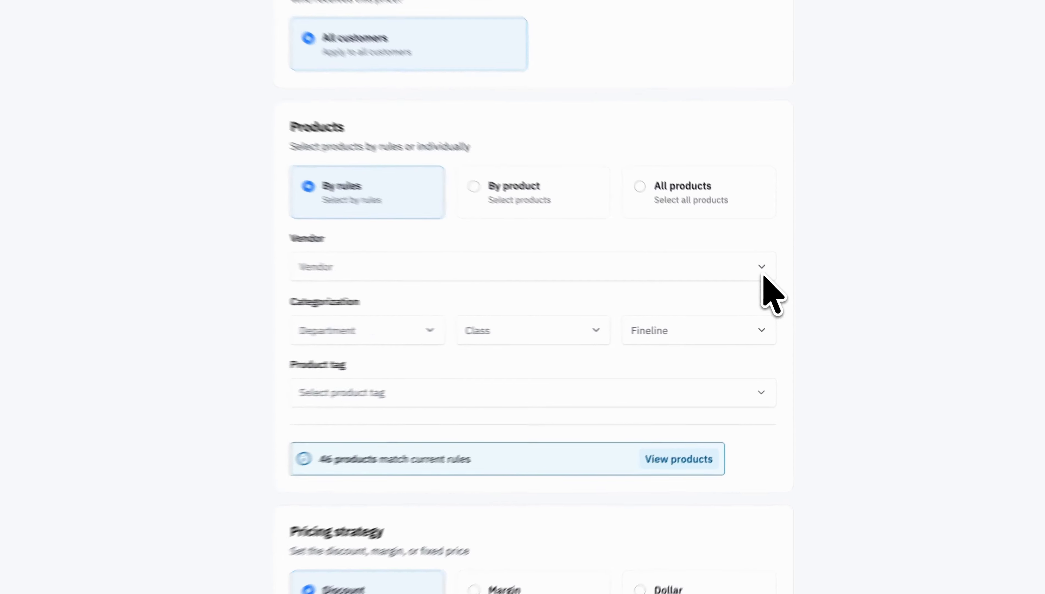
Step: Set the product rule's vendor to Chadwicks and view the products that match it
left_click(755, 267)
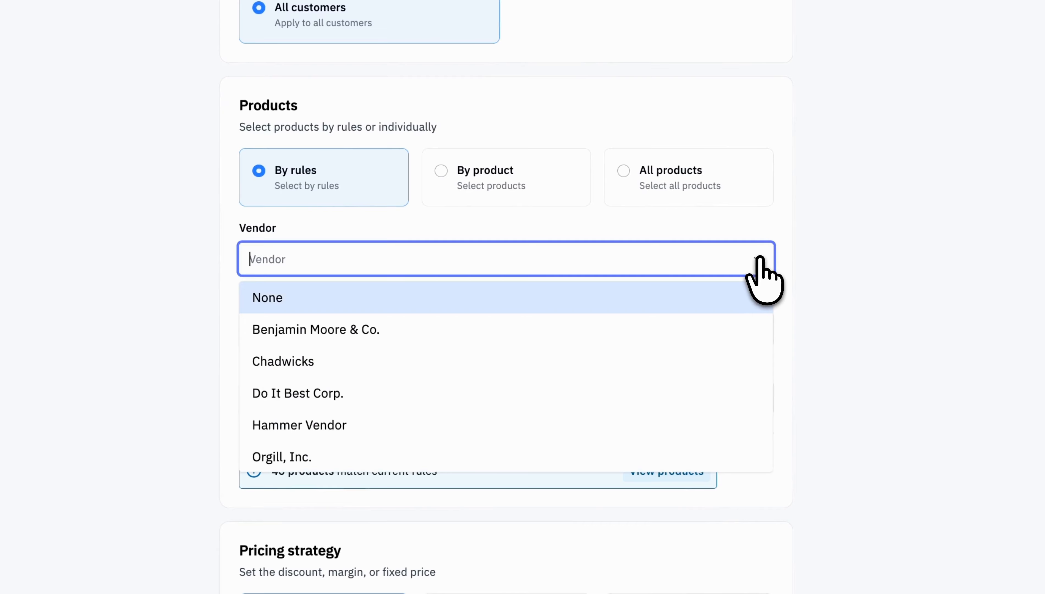
left_click(479, 361)
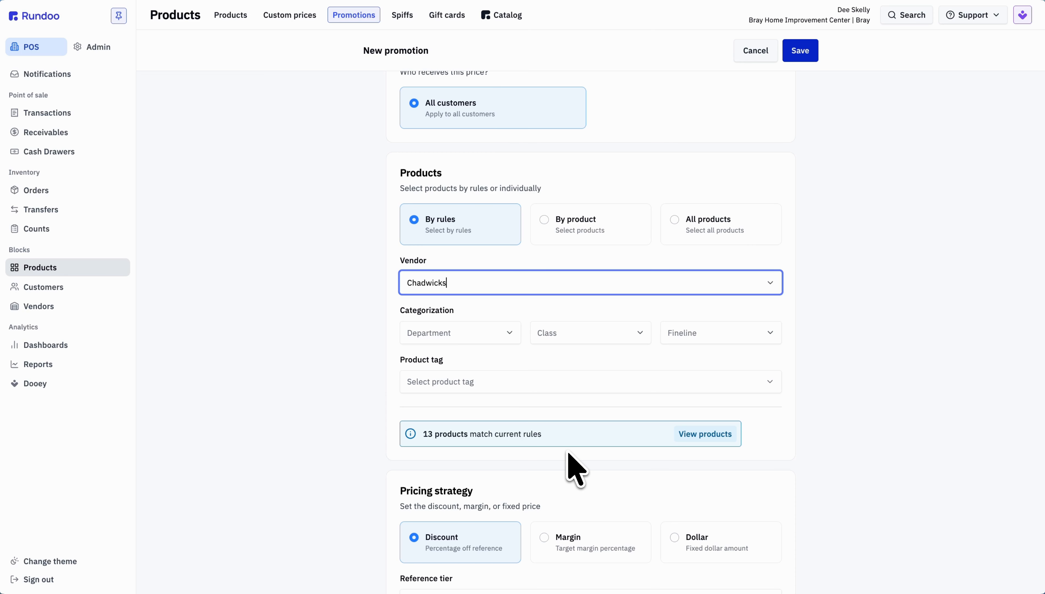
left_click(707, 435)
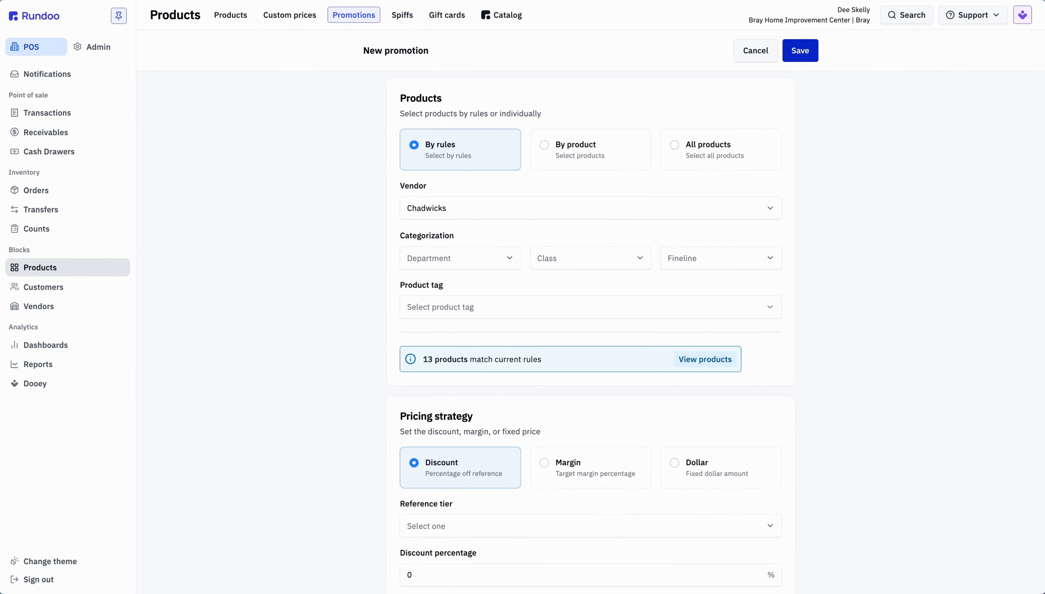
Step: Set the promotion to a 10% discount off the Tier 1 - Retail reference tier with no price rounding
scroll(591, 332, "down", 6)
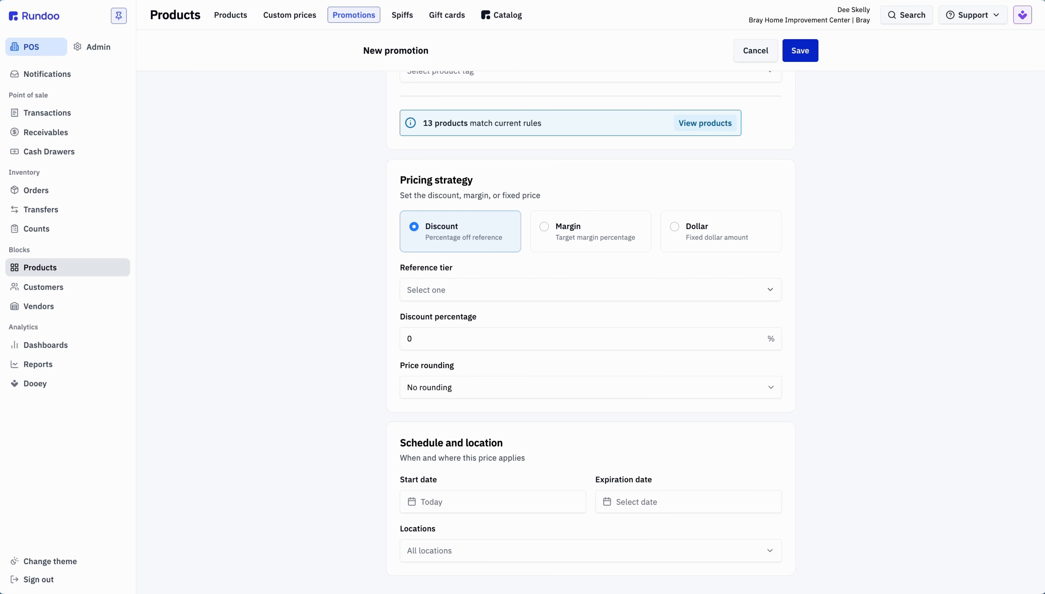
left_click(770, 289)
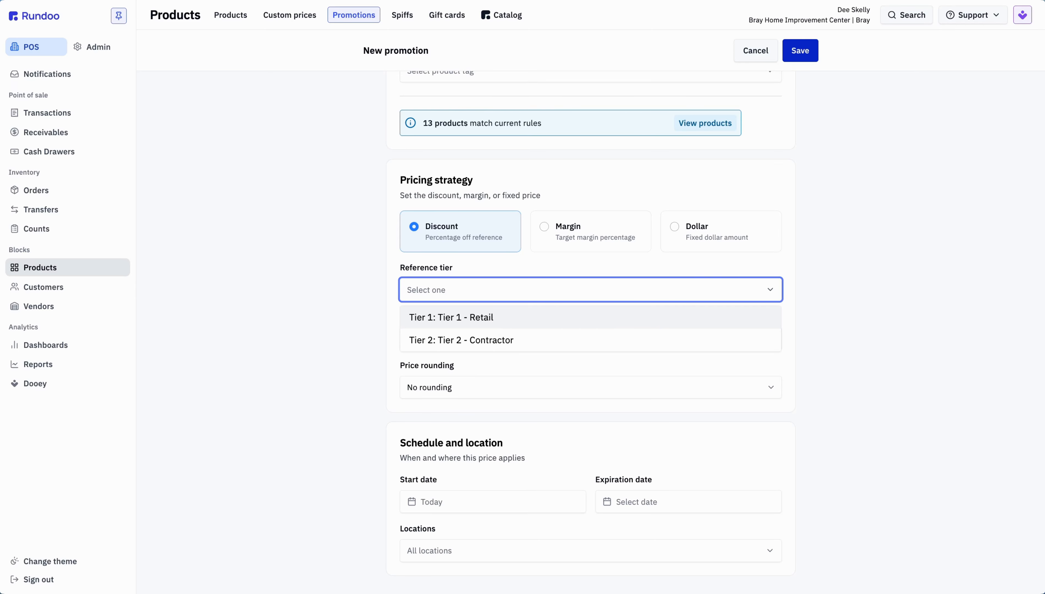
left_click(490, 318)
left_click(426, 339)
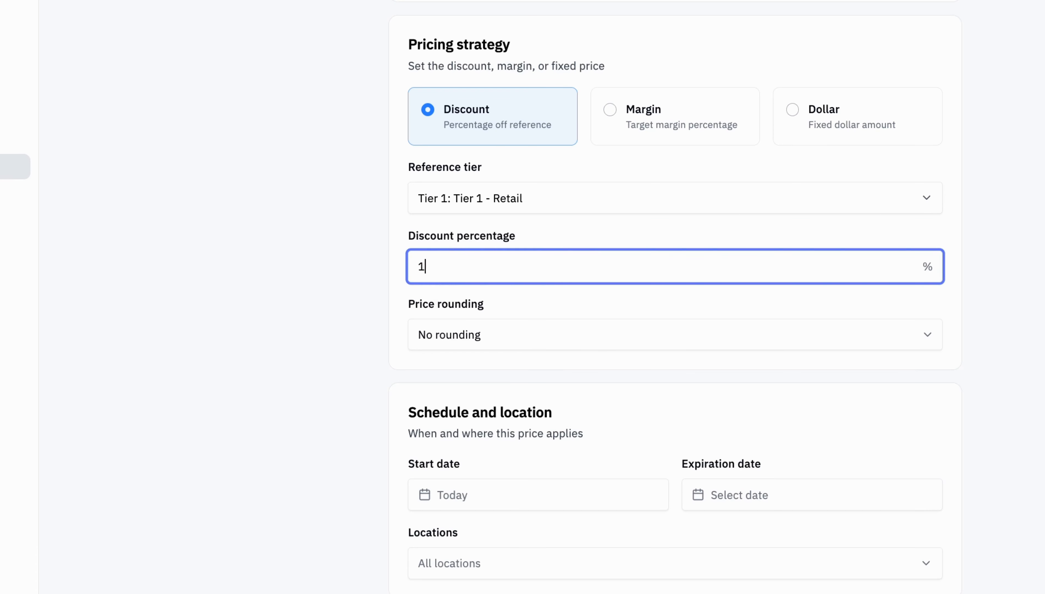
left_click(312, 346)
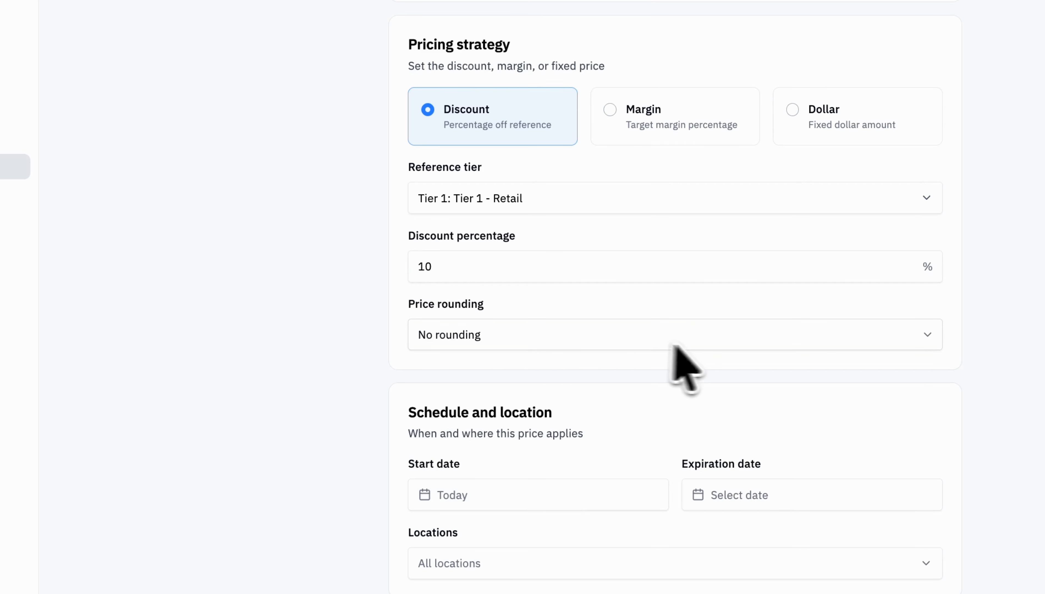
left_click(709, 343)
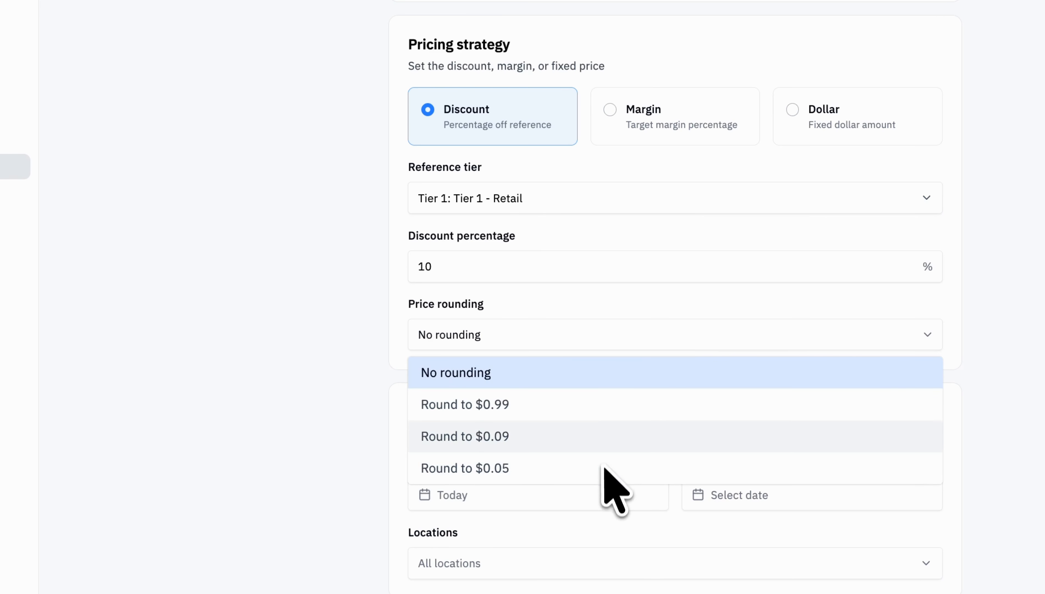
left_click(331, 334)
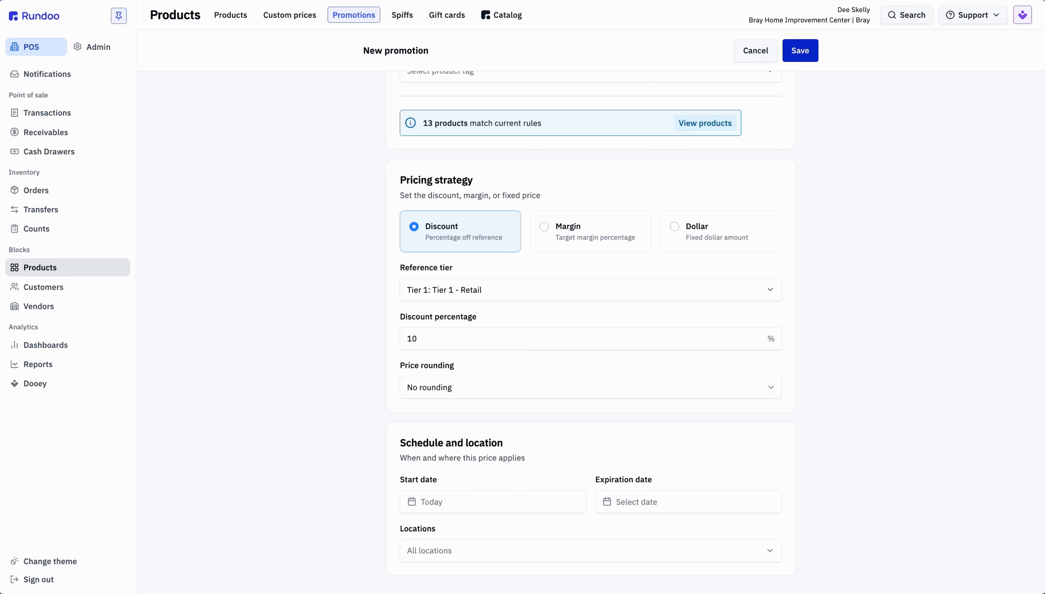
Step: Schedule the promotion from Aug 14, 2026 to Aug 17, 2026 and save it
left_click(411, 503)
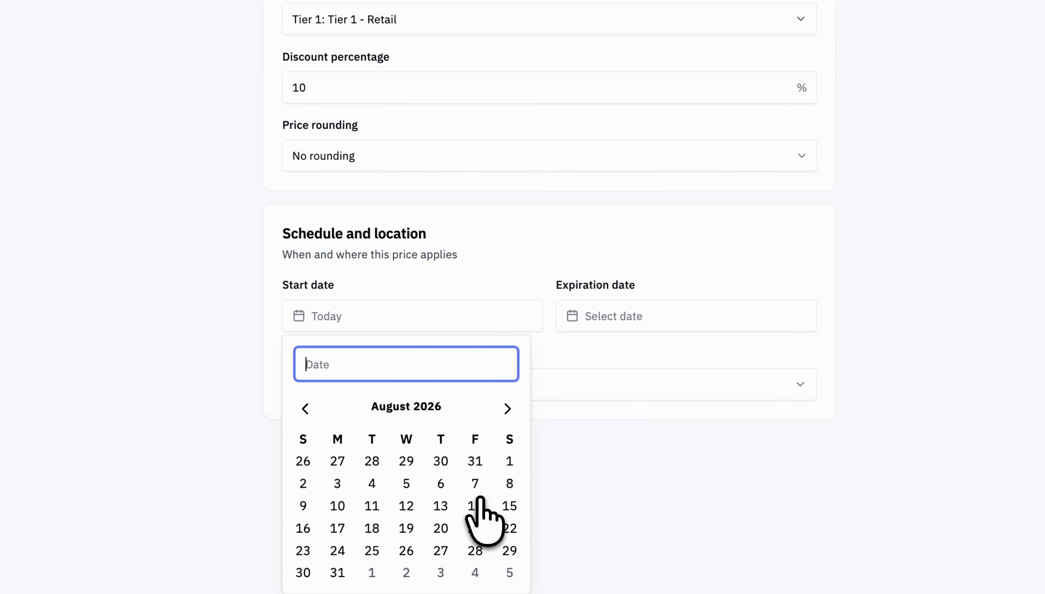
left_click(479, 500)
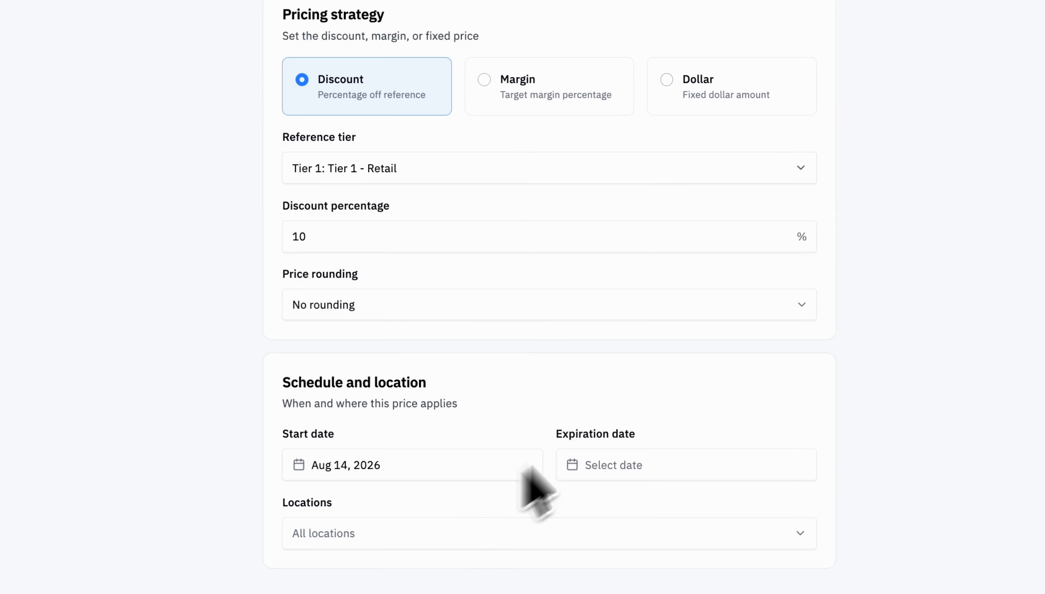
left_click(641, 465)
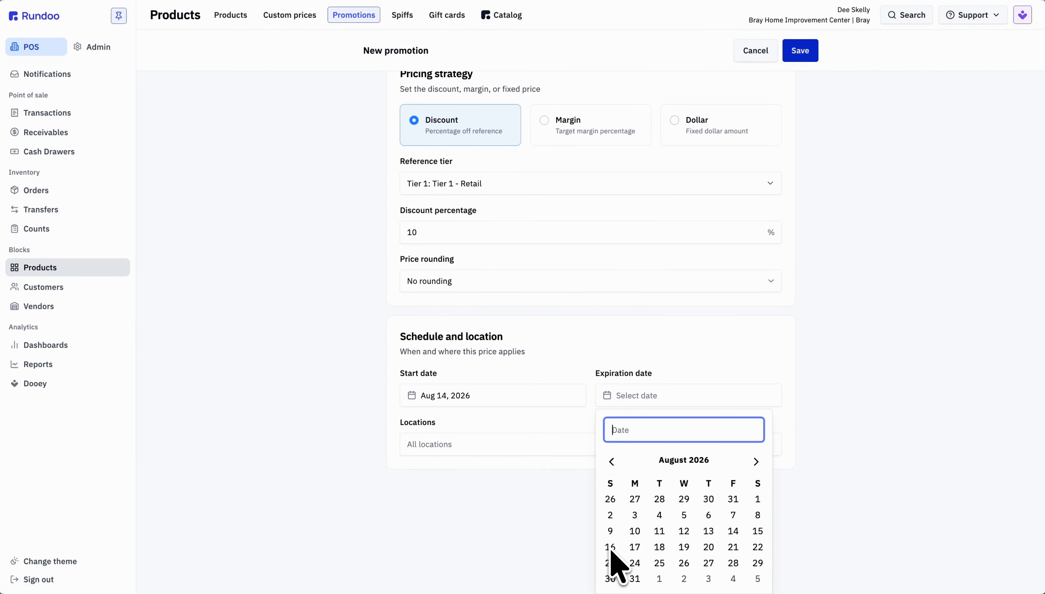
left_click(634, 547)
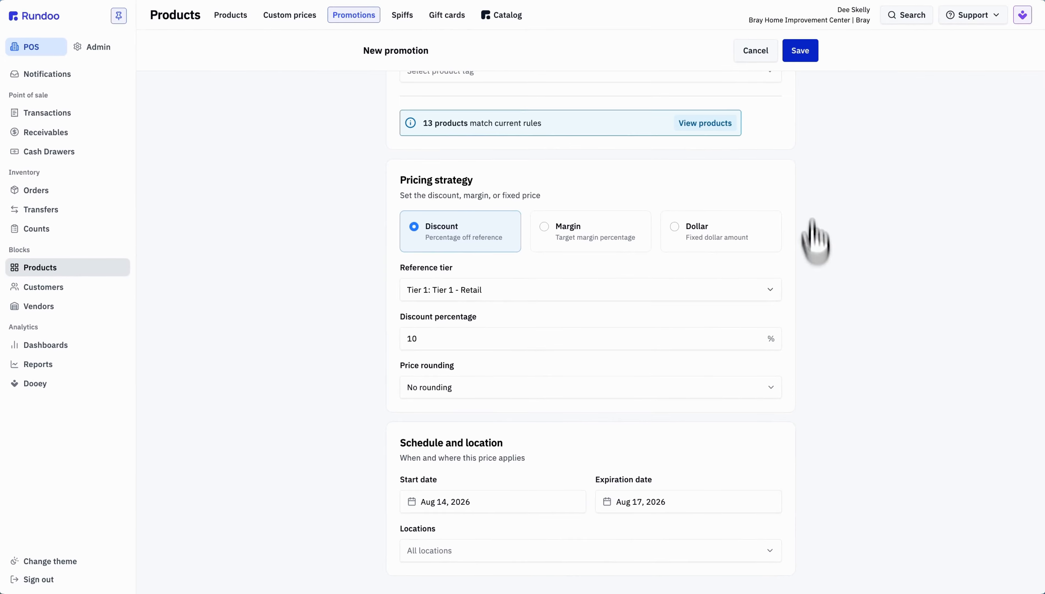
left_click(803, 57)
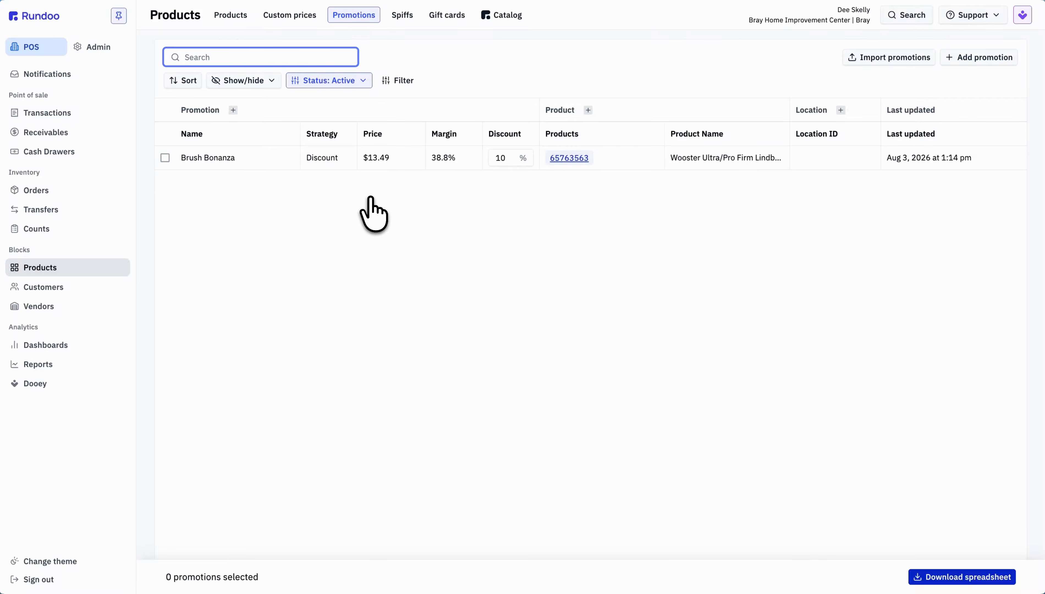
Step: Include scheduled promotions in the promotion list's status filter
left_click(361, 81)
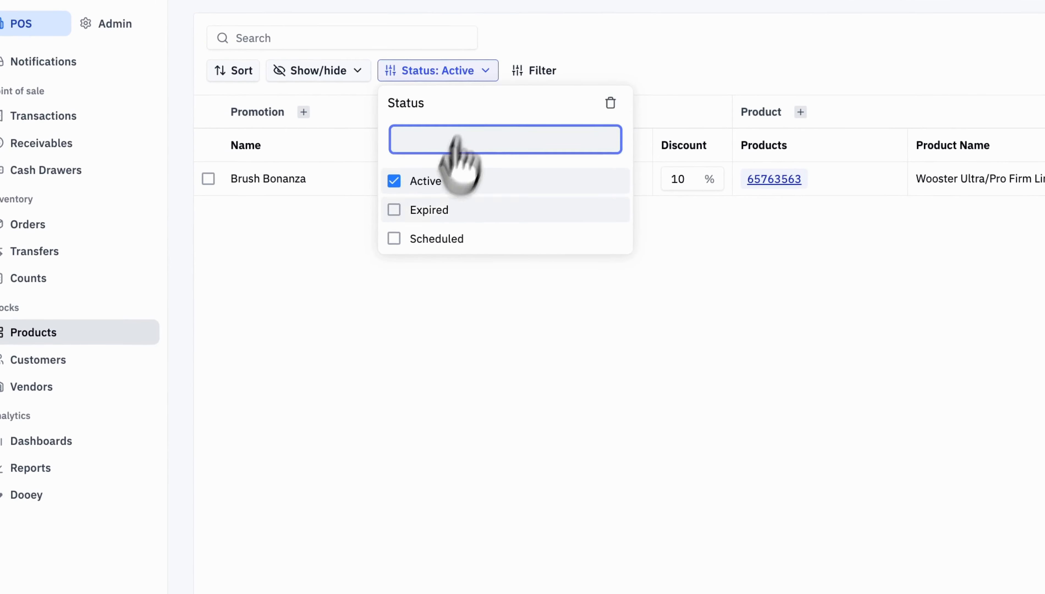
left_click(420, 236)
left_click(412, 411)
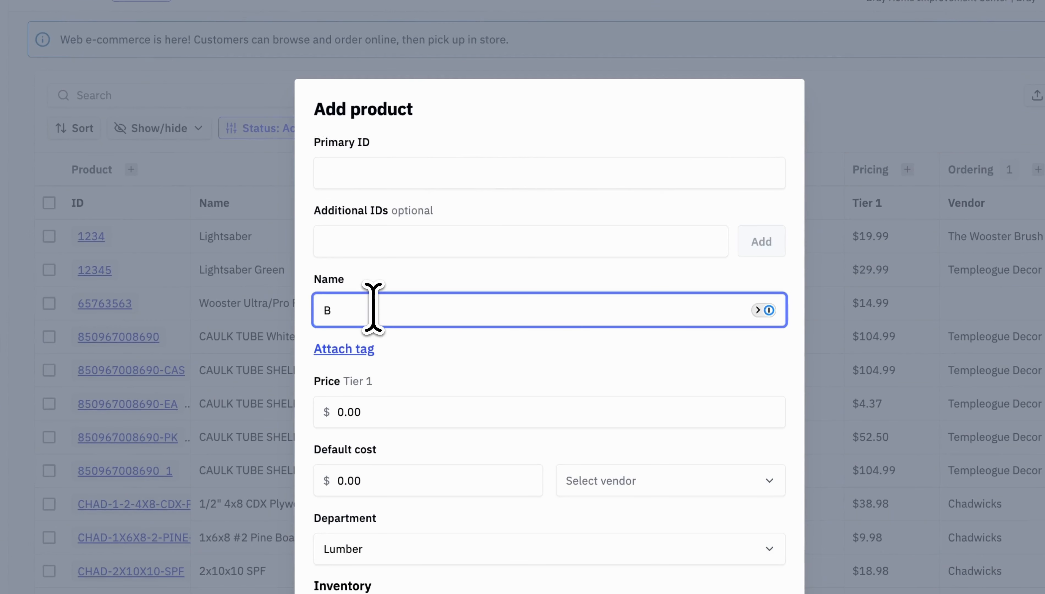
Step: Add a product named "BOGO (Product)" with primary ID BOGO1, saving it and opening its full record for editing
type("o")
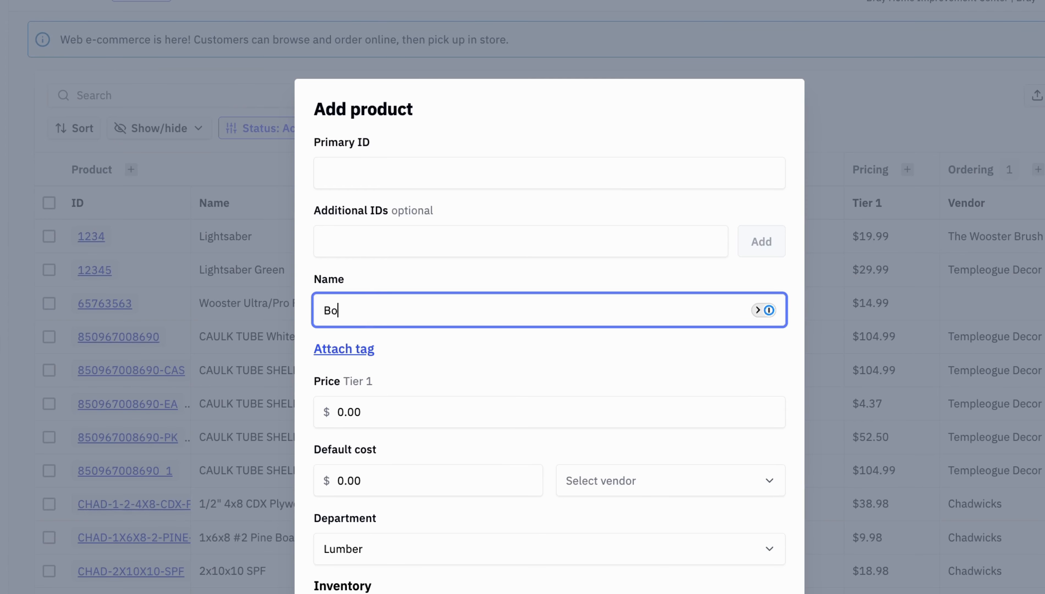
key("BackSpace")
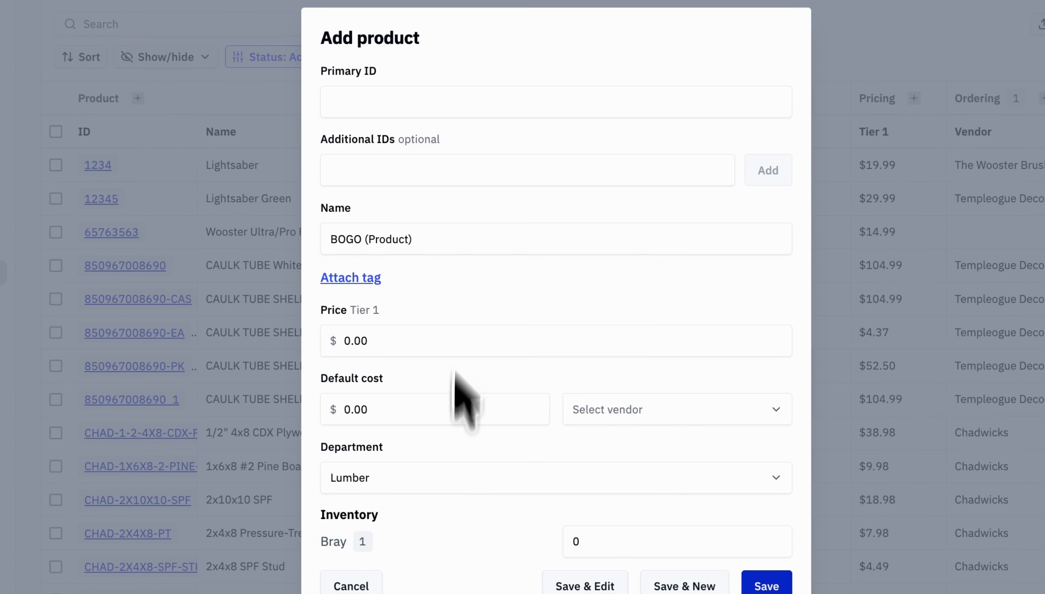
left_click(417, 96)
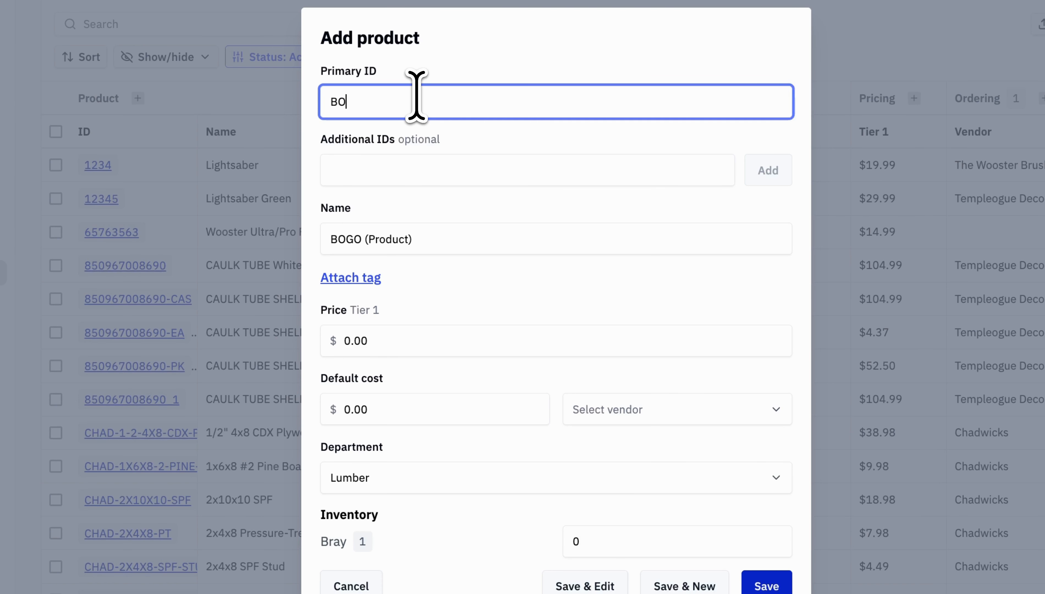
type("1")
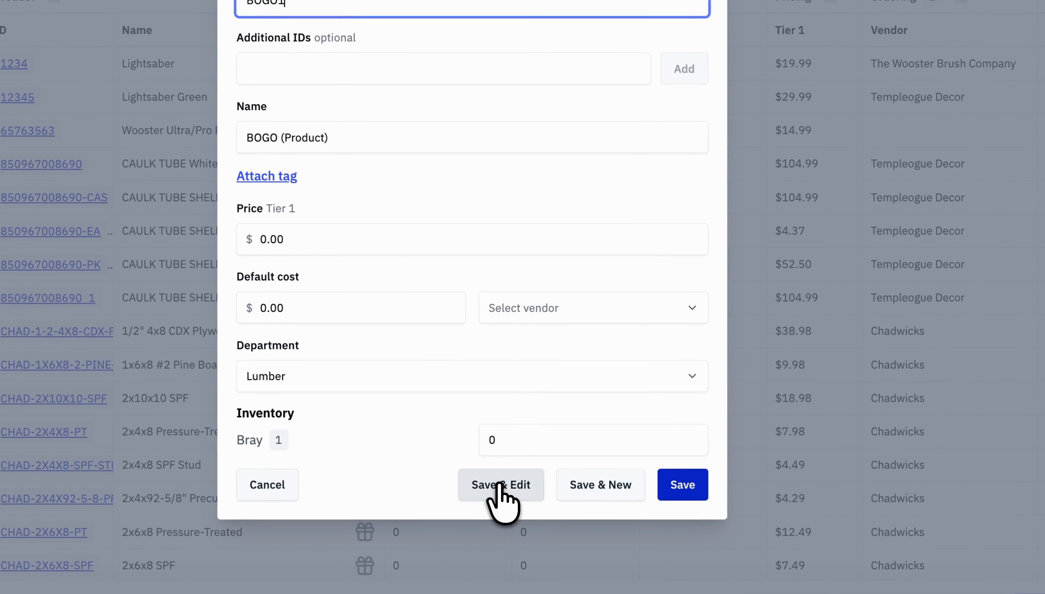
left_click(534, 524)
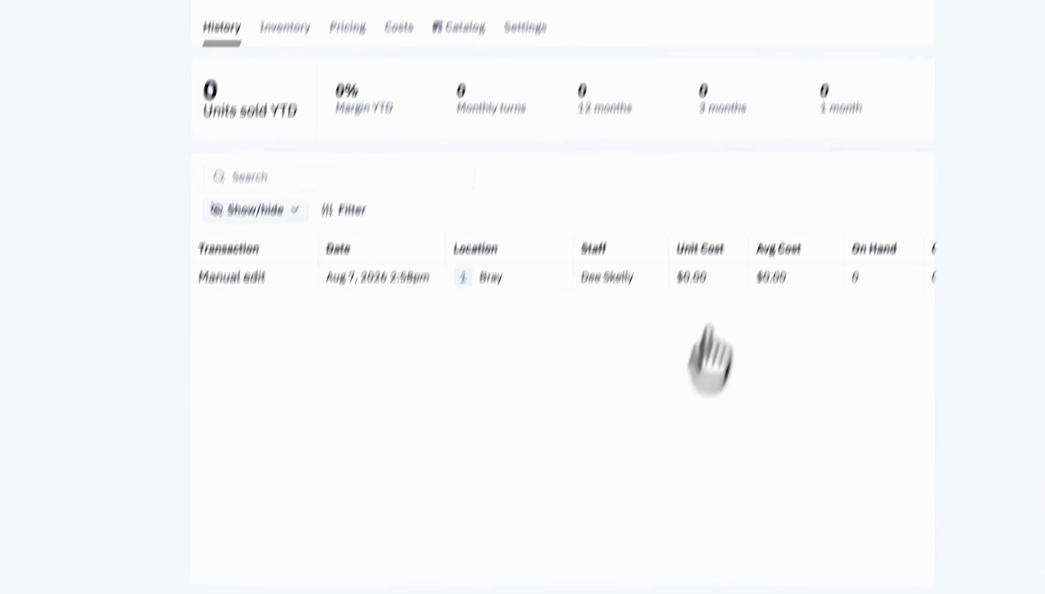
Step: Mark the BOGO product as non stock in the checkout section of its settings
left_click(507, 144)
scroll(482, 285, "down", 15)
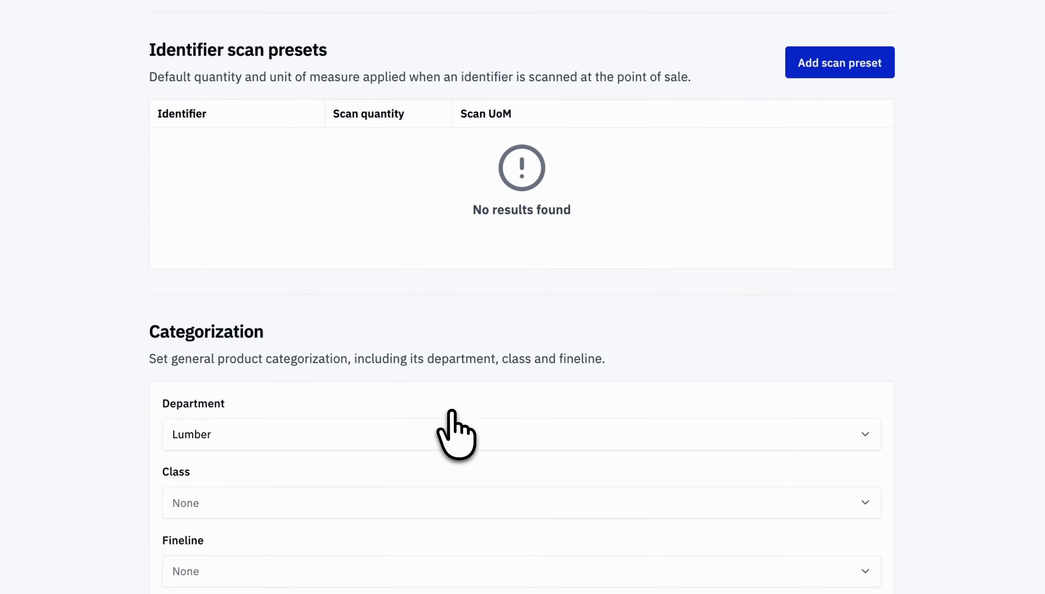
scroll(456, 435, "down", 10)
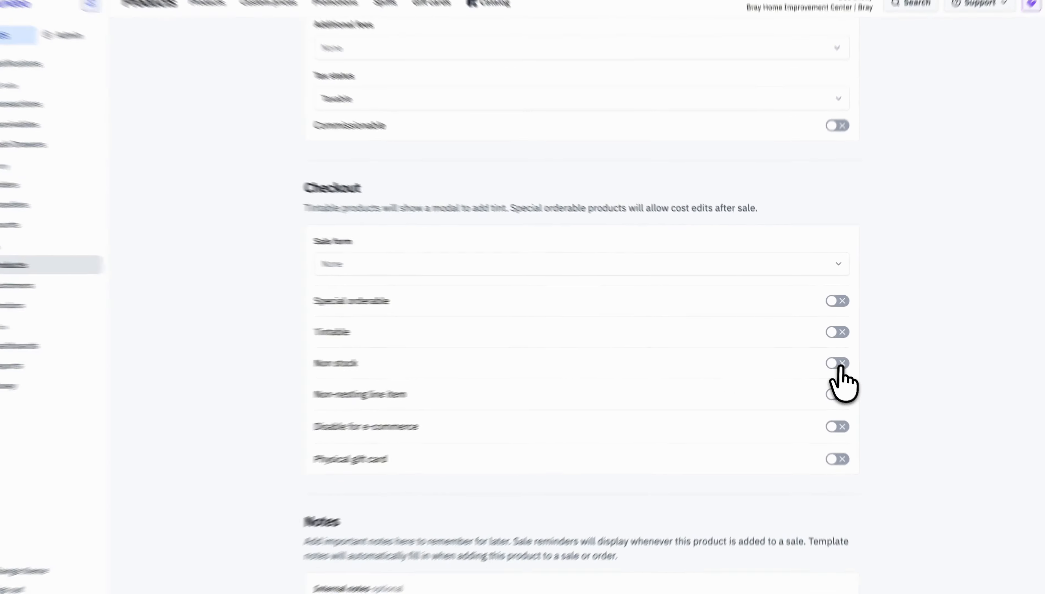
left_click(853, 375)
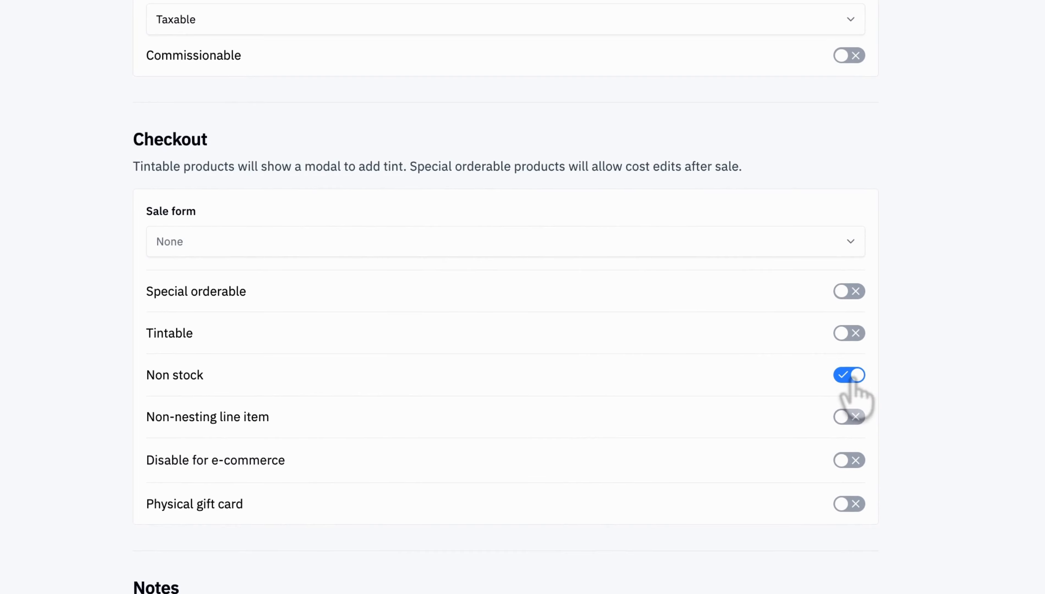
Step: Set the BOGO product's tax status to Non-taxable in its additional charges
scroll(724, 327, "up", 5)
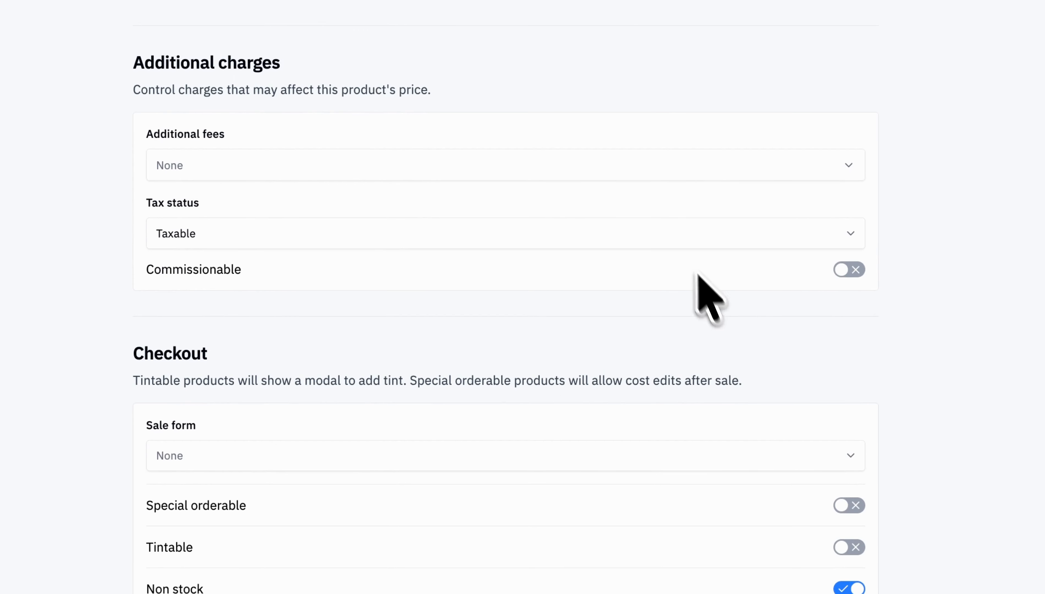
left_click(676, 235)
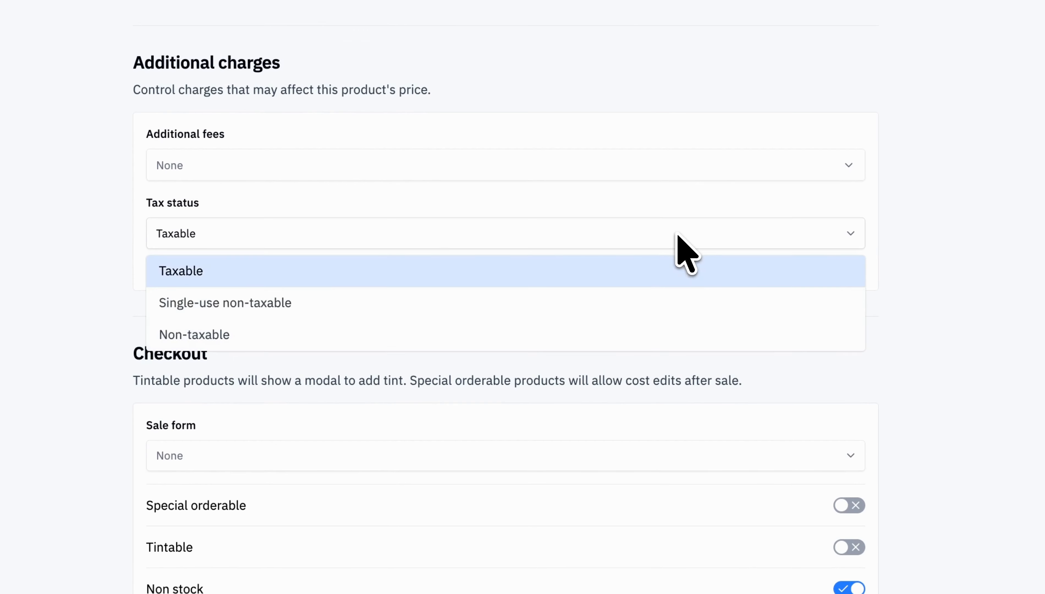
left_click(535, 345)
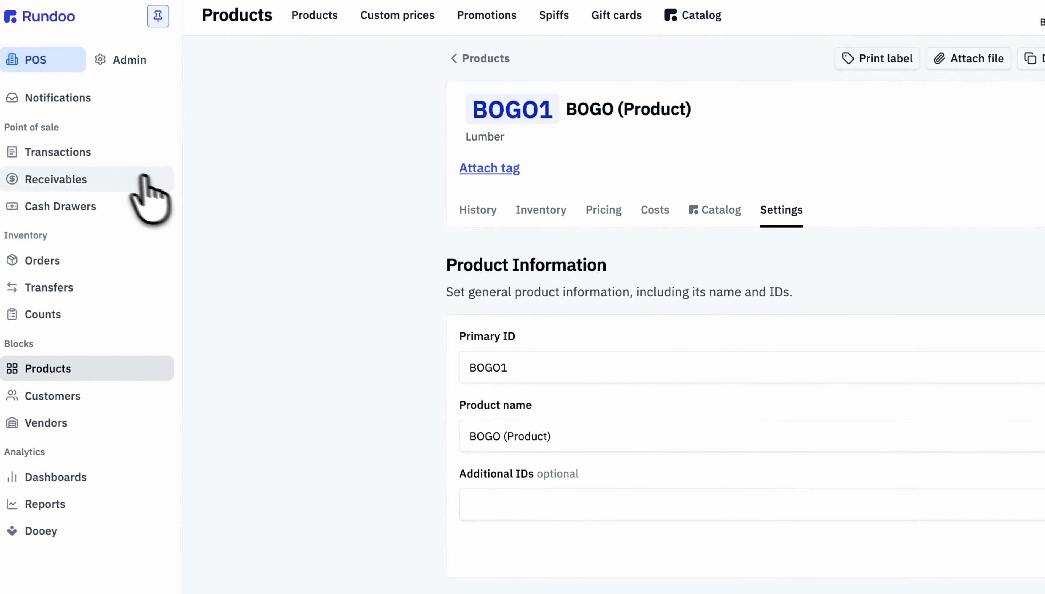
Step: Start a new transaction and add two Wooster Ultra/Pro Firm Lindbeck Angle Sash Paintbrushes to it
left_click(30, 125)
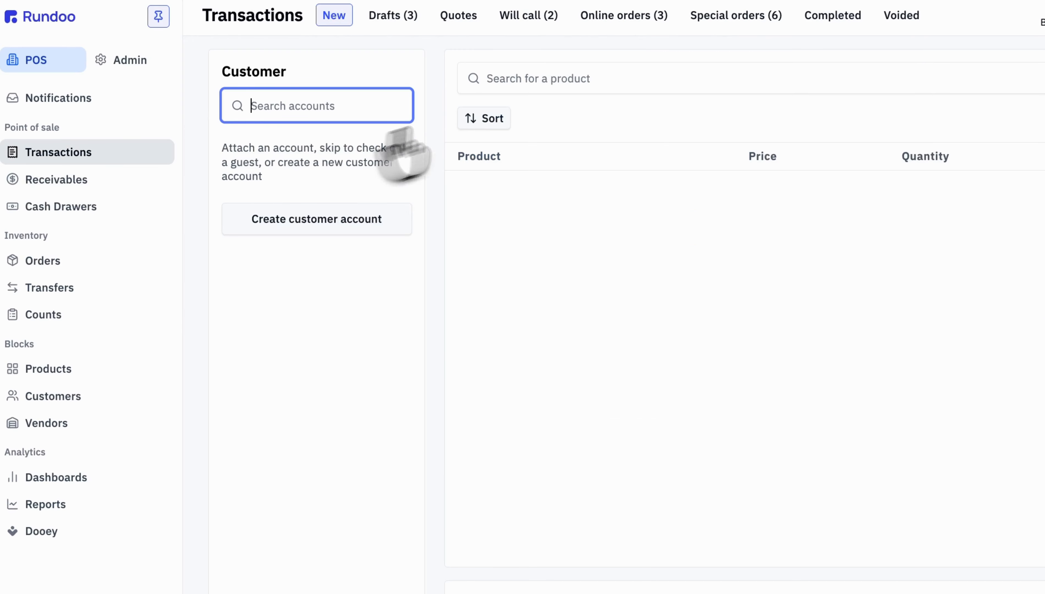
left_click(590, 78)
type("woo")
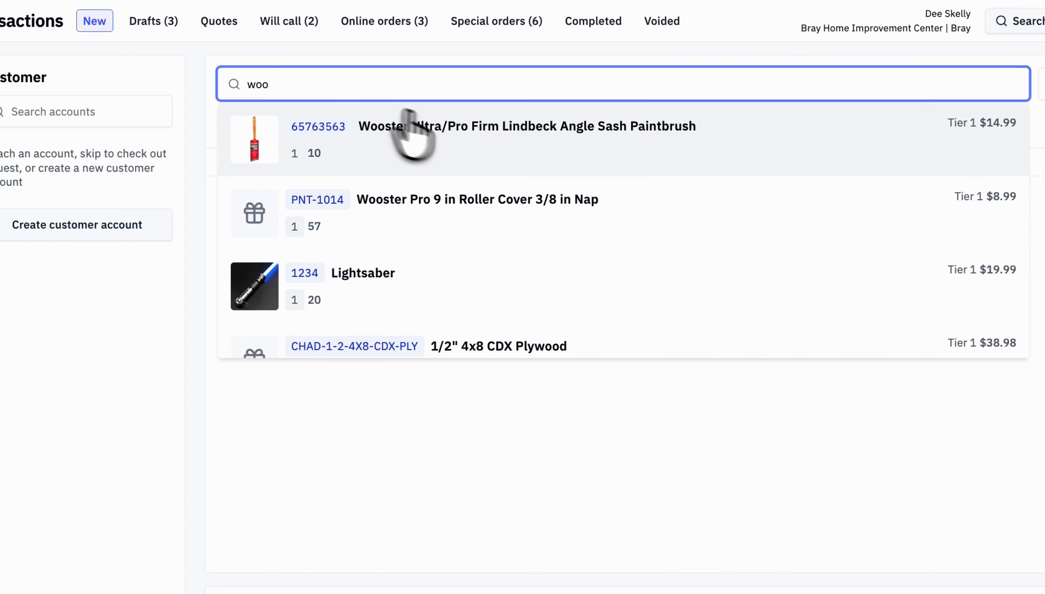
left_click(411, 125)
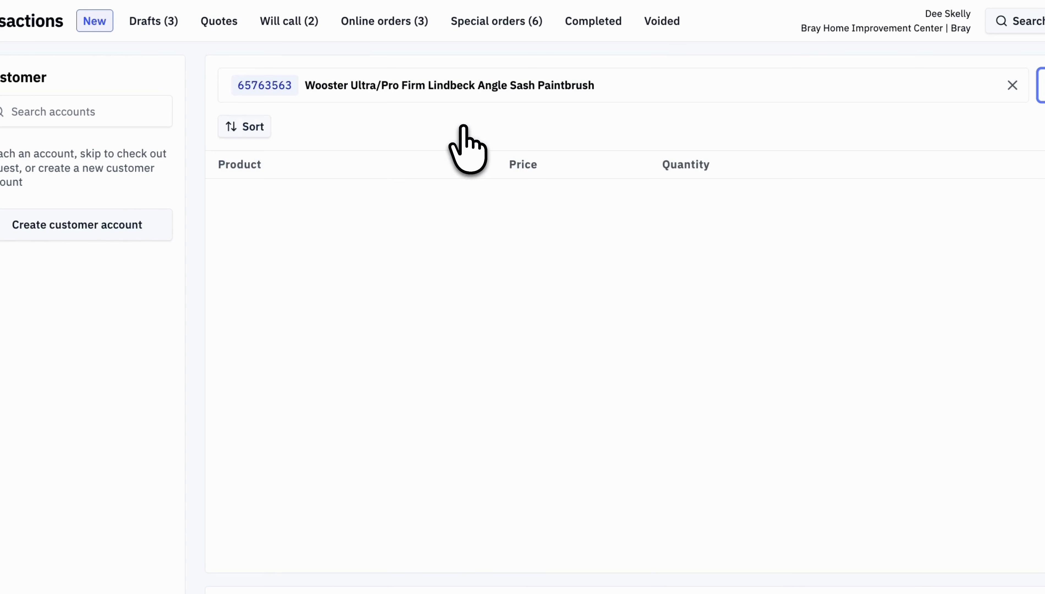
left_click(945, 78)
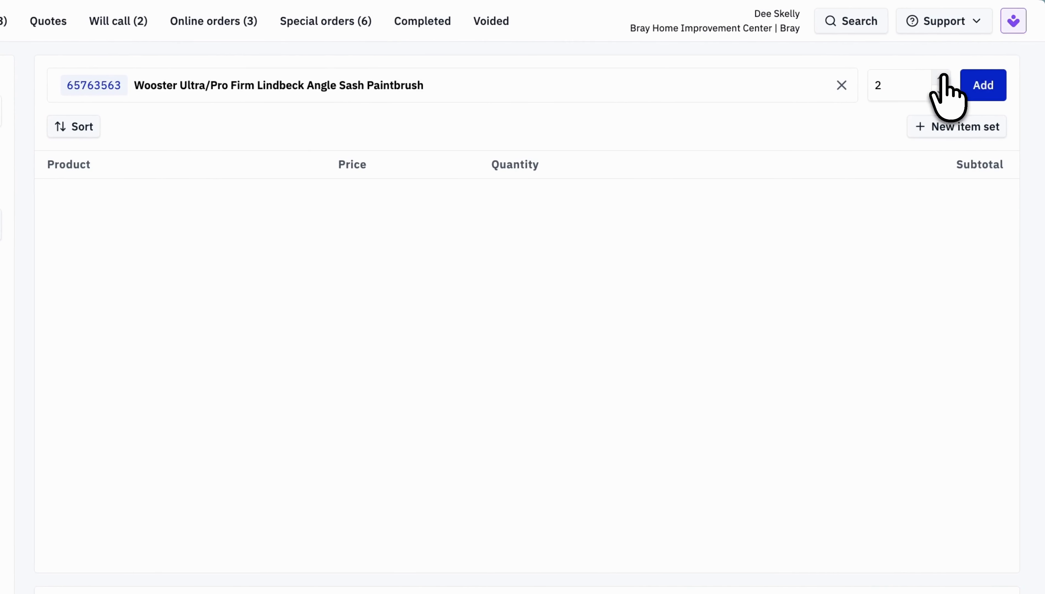
left_click(984, 87)
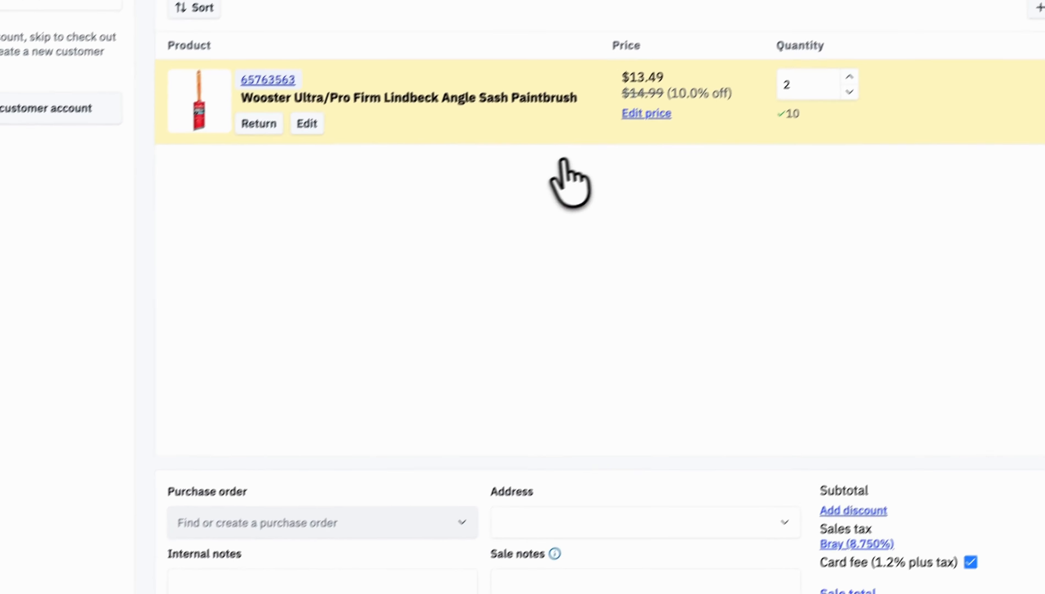
Step: Override the paintbrush line's price by discount, setting it to 50% for this transaction, and save it
left_click(661, 100)
left_click(596, 158)
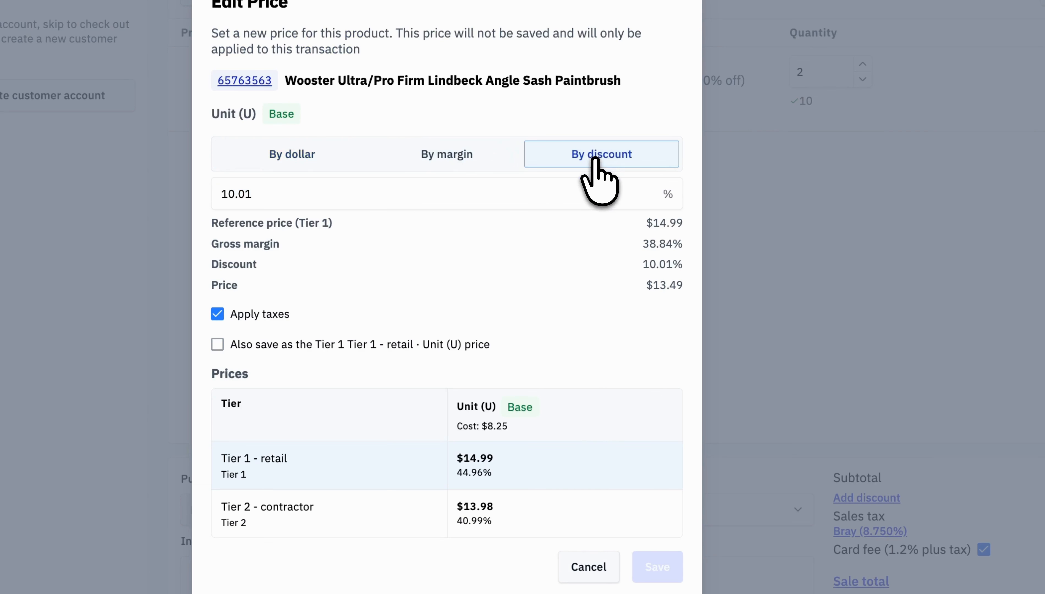
left_click(425, 195)
type("50")
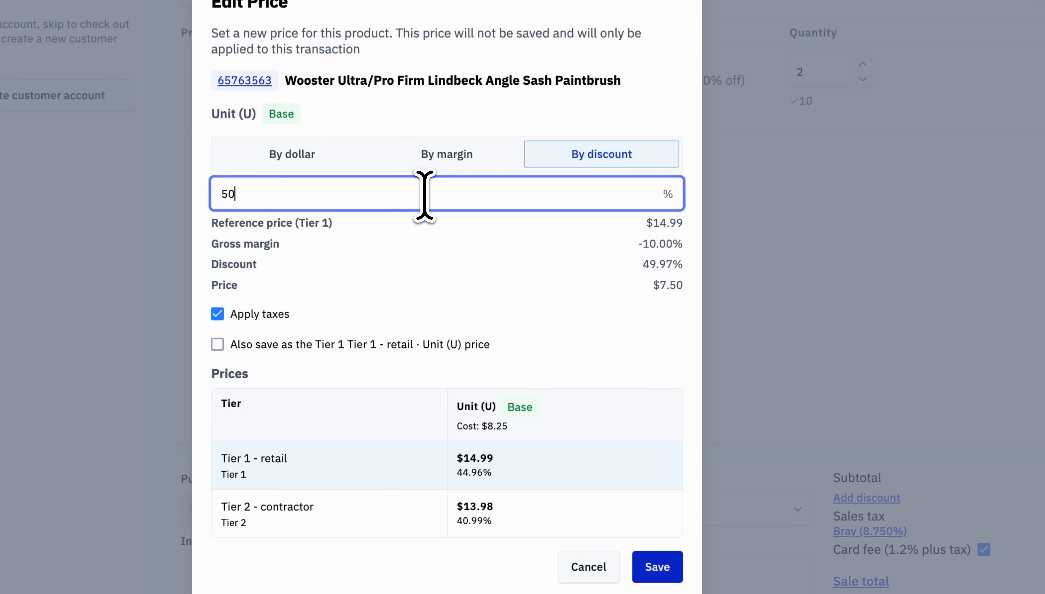
left_click(665, 536)
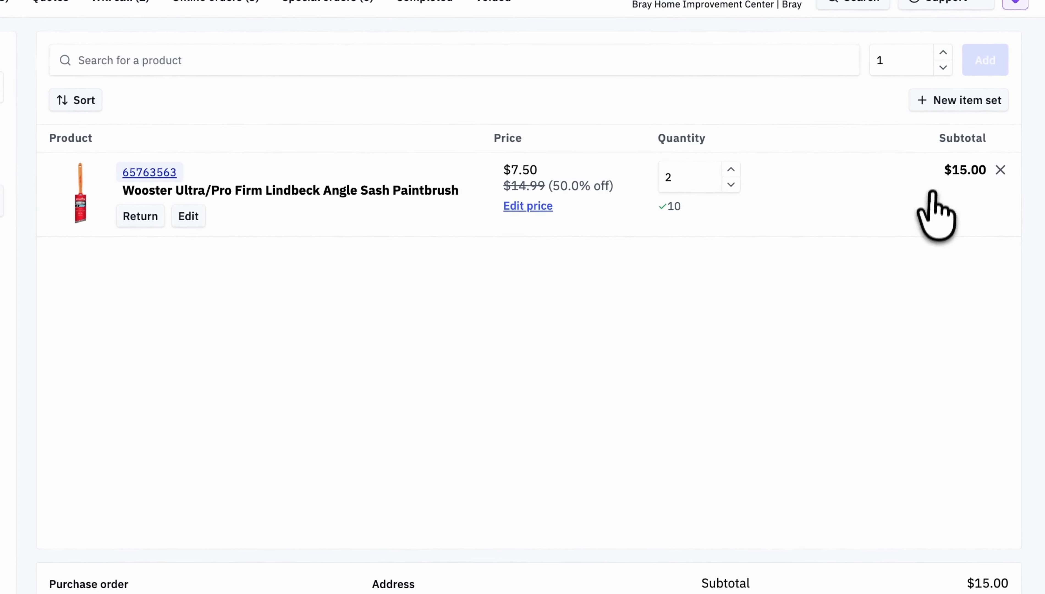
Step: Find the BOGO (Product) item and start adding one unit of it to the transaction
left_click(251, 57)
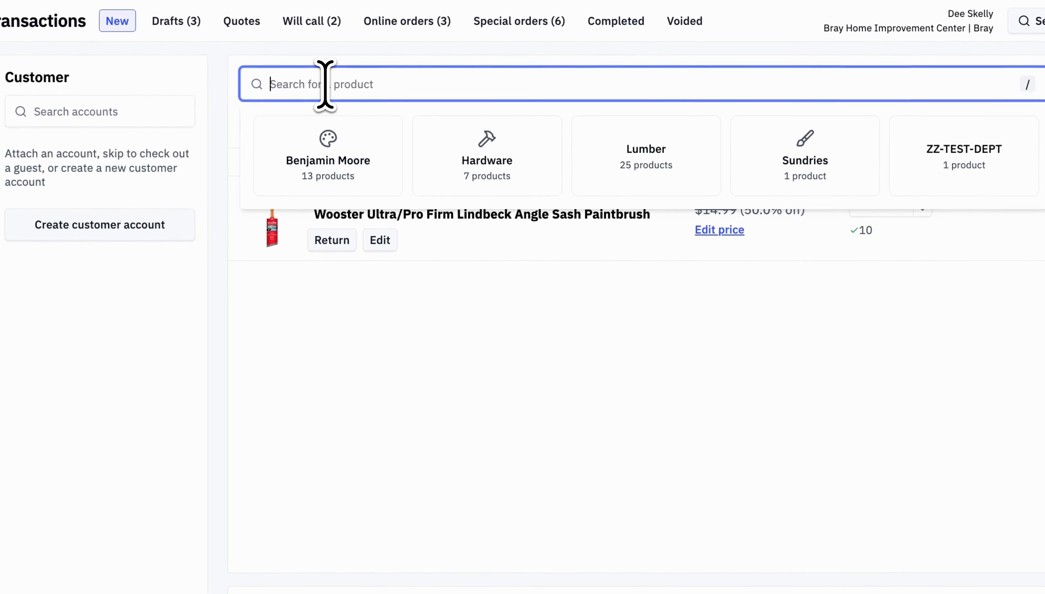
type("bogo")
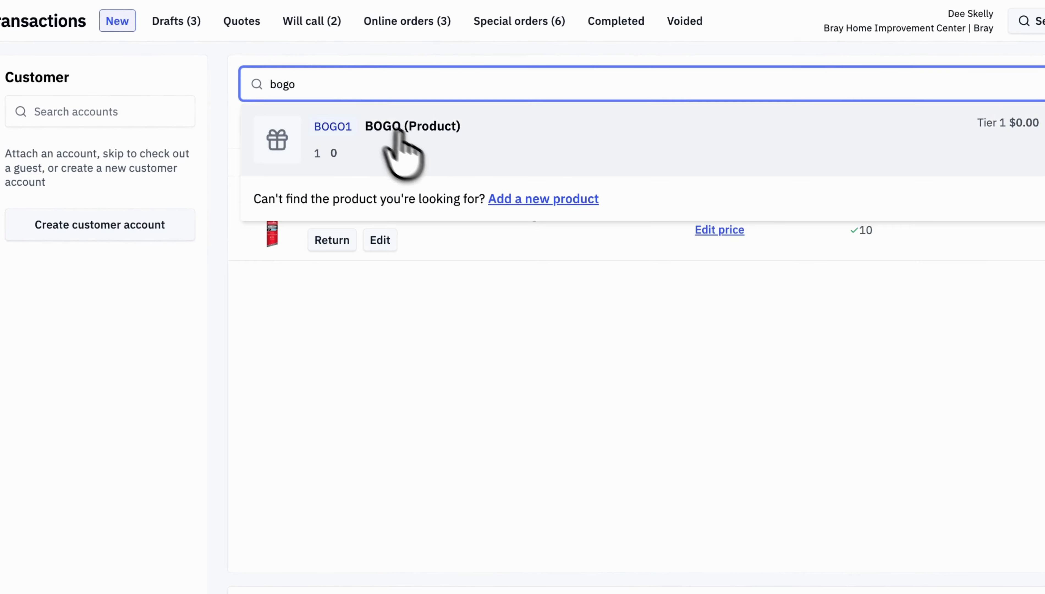
left_click(429, 152)
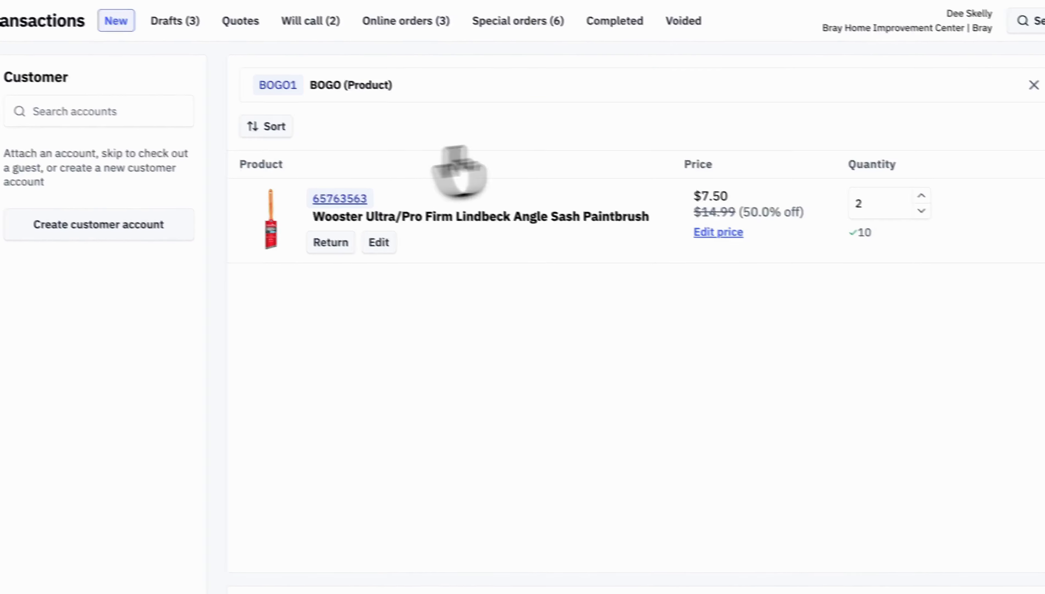
left_click(991, 58)
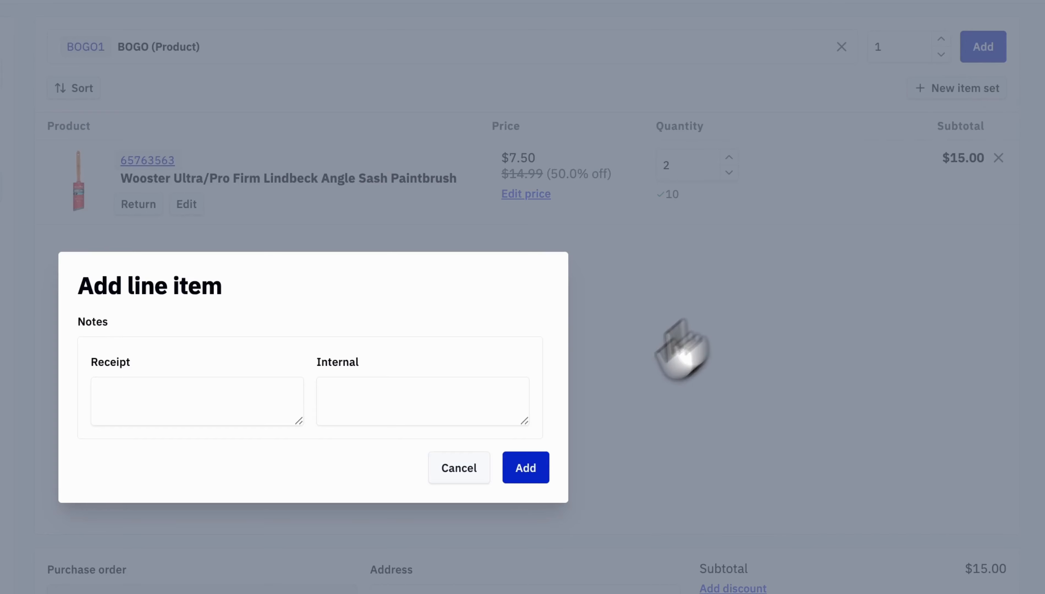
Step: Enter "BOGO Wooster" as both the receipt note and the internal note, and add the BOGO line item to the sale
left_click(182, 390)
type("B")
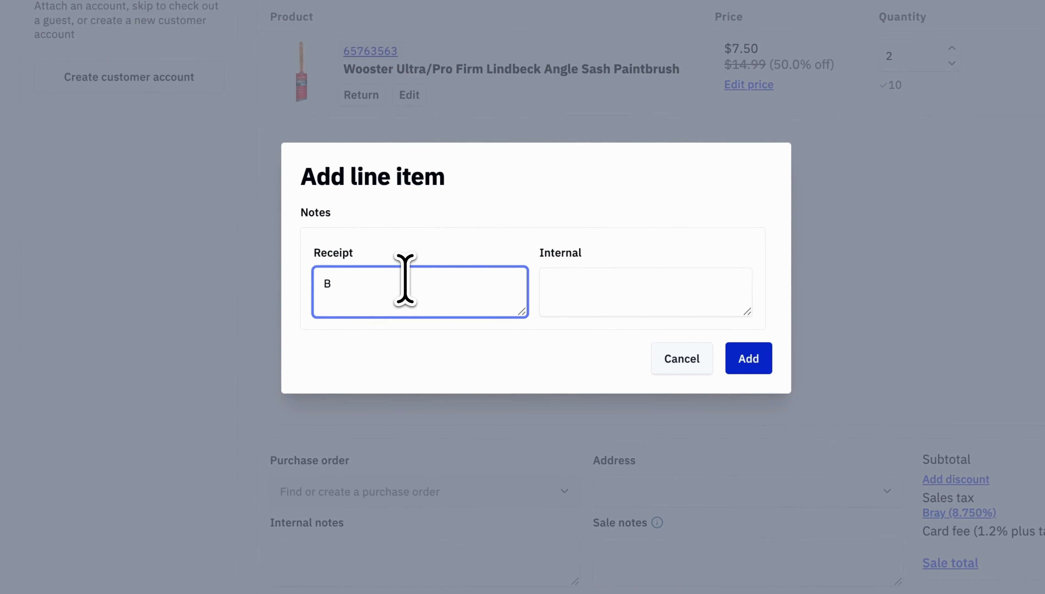
type("OGO Wooster")
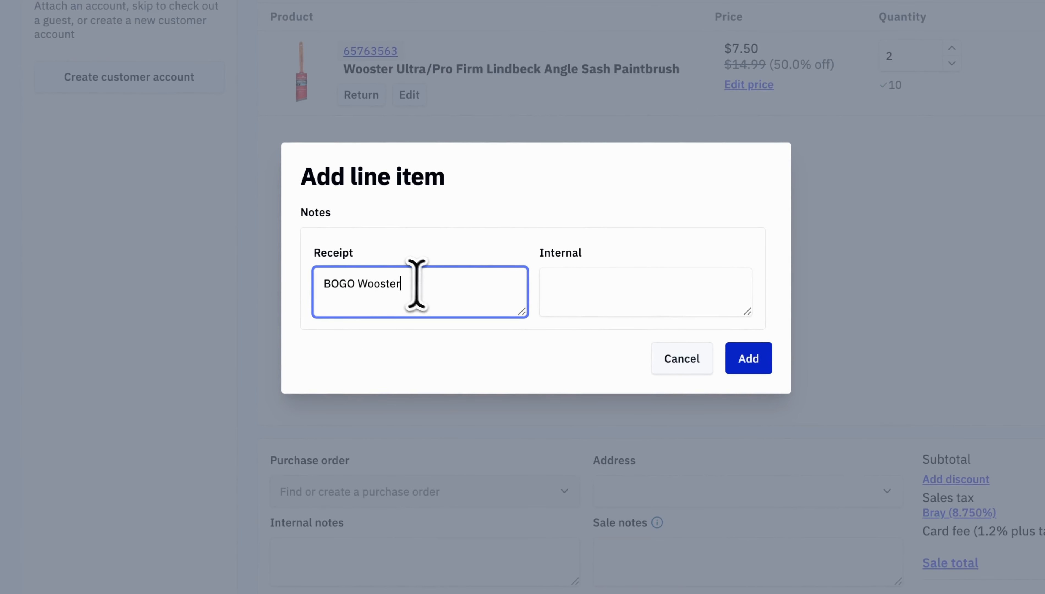
left_click_drag(413, 283, 313, 282)
key("ctrl+c")
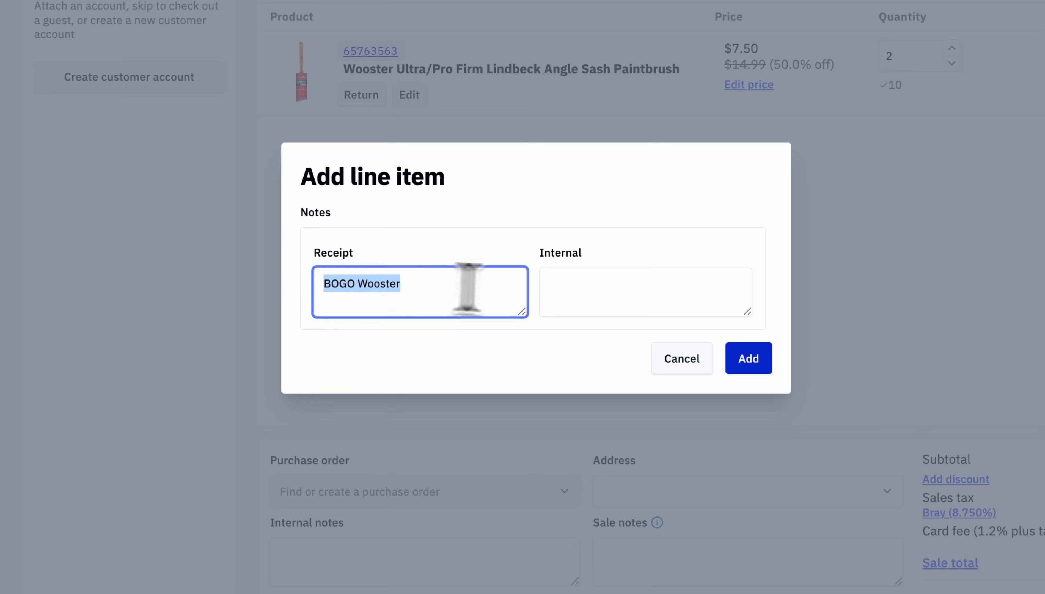
left_click(559, 291)
key("ctrl+v")
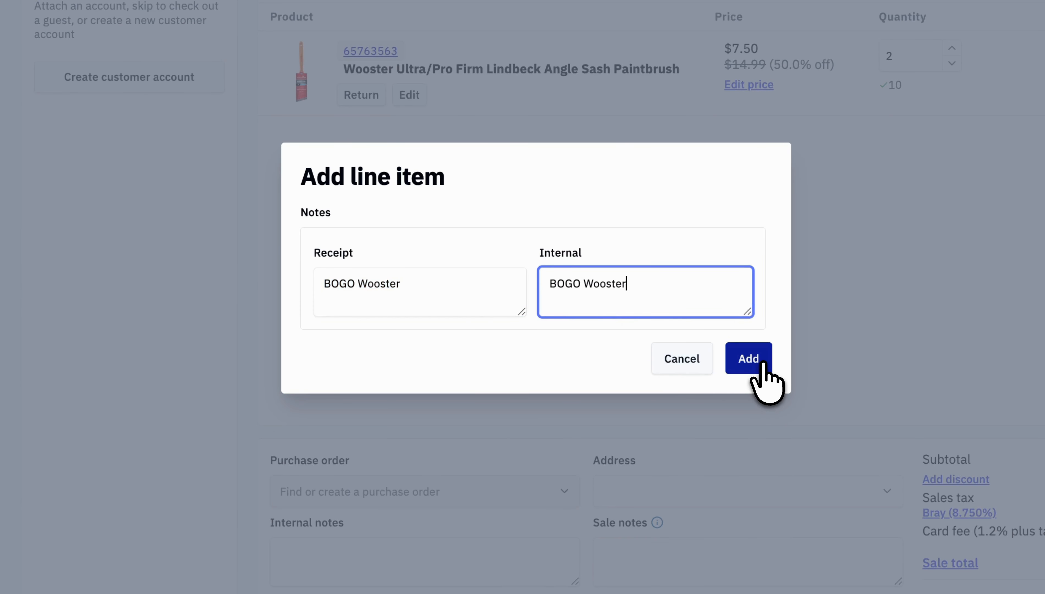
left_click(749, 358)
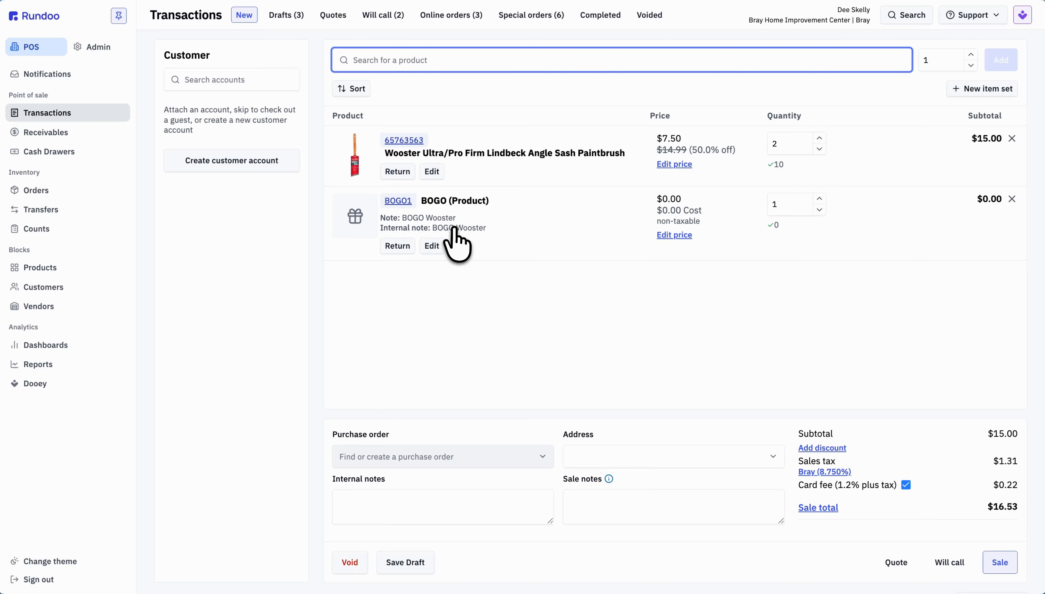
Step: Set the Brush Bonanza promotion's discount to 15% directly in the promotions list and confirm the update
left_click(40, 267)
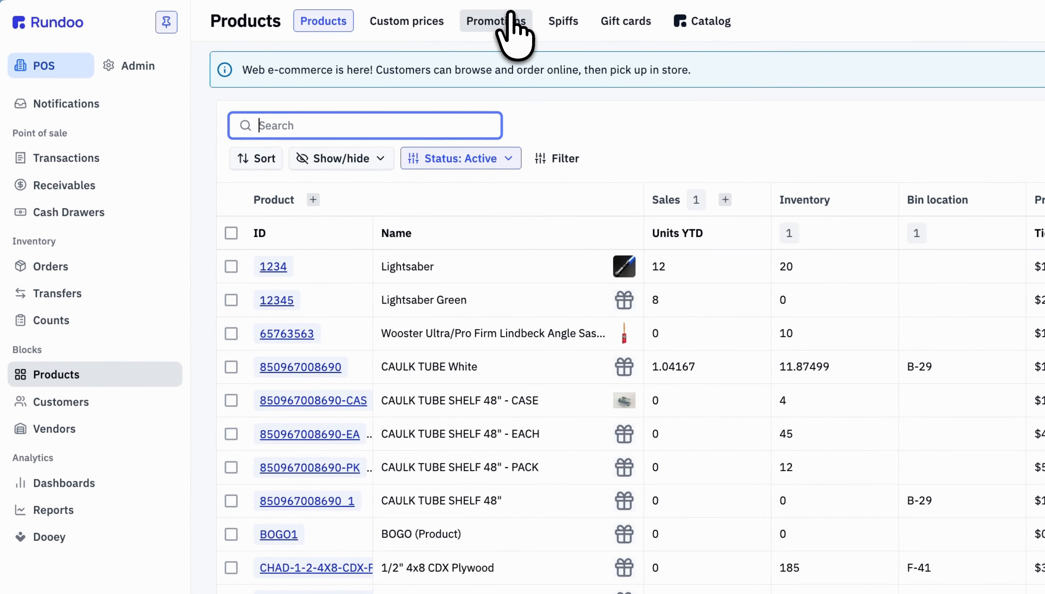
left_click(511, 25)
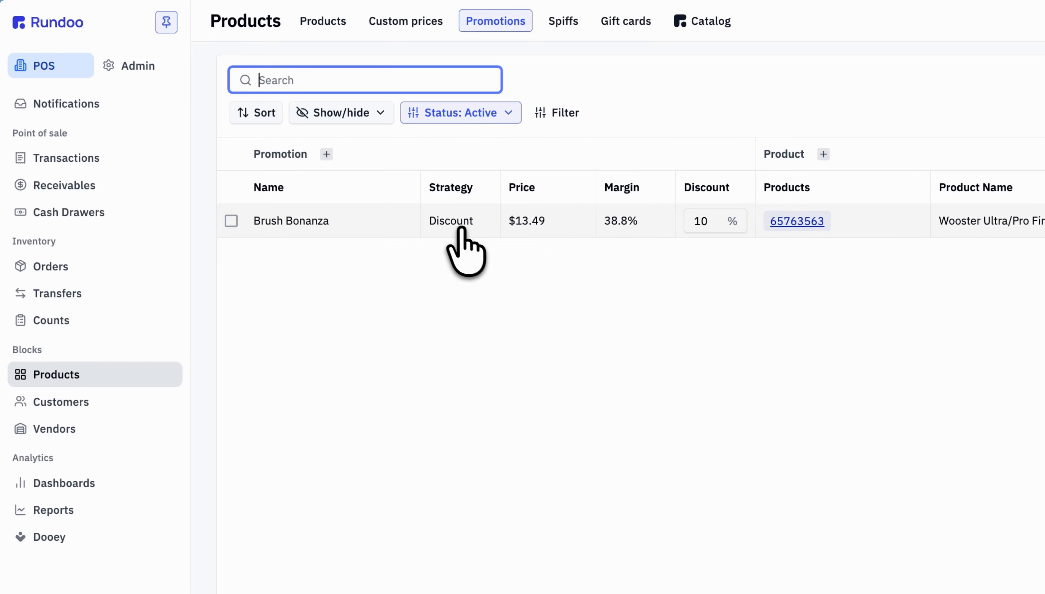
left_click(444, 215)
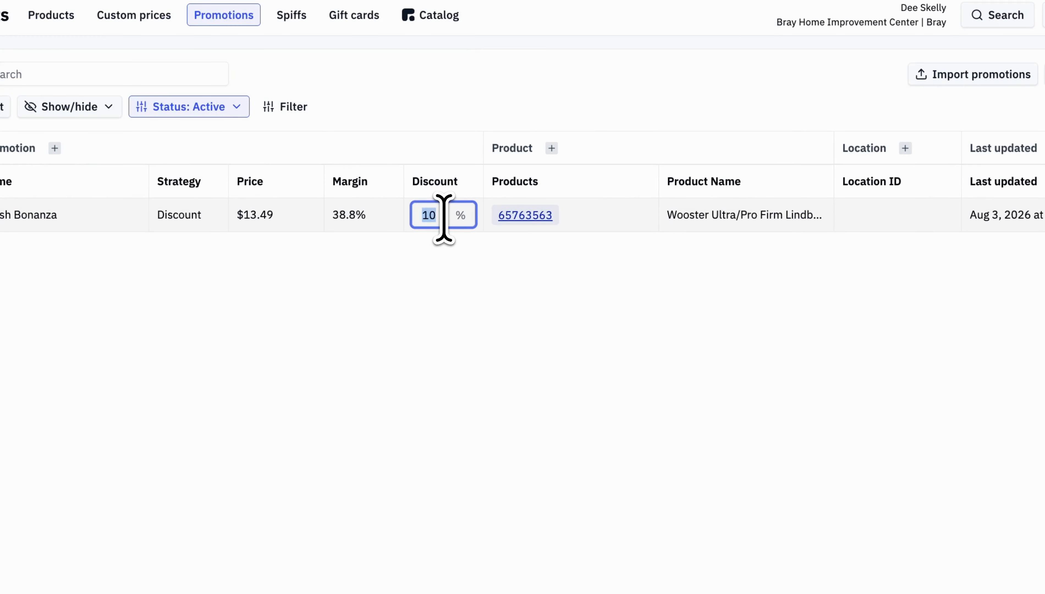
left_click(580, 360)
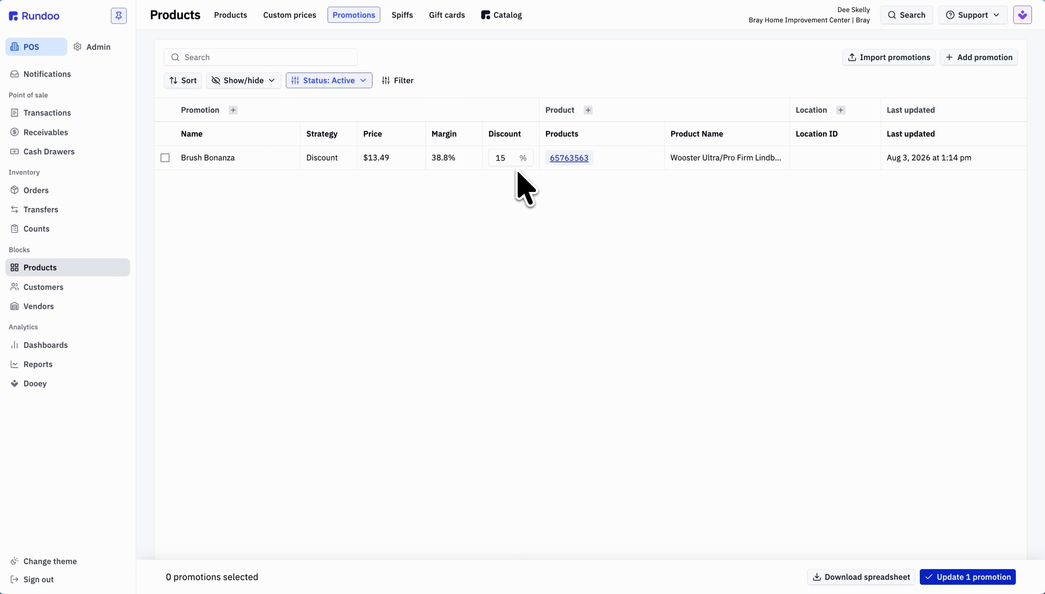
left_click(966, 578)
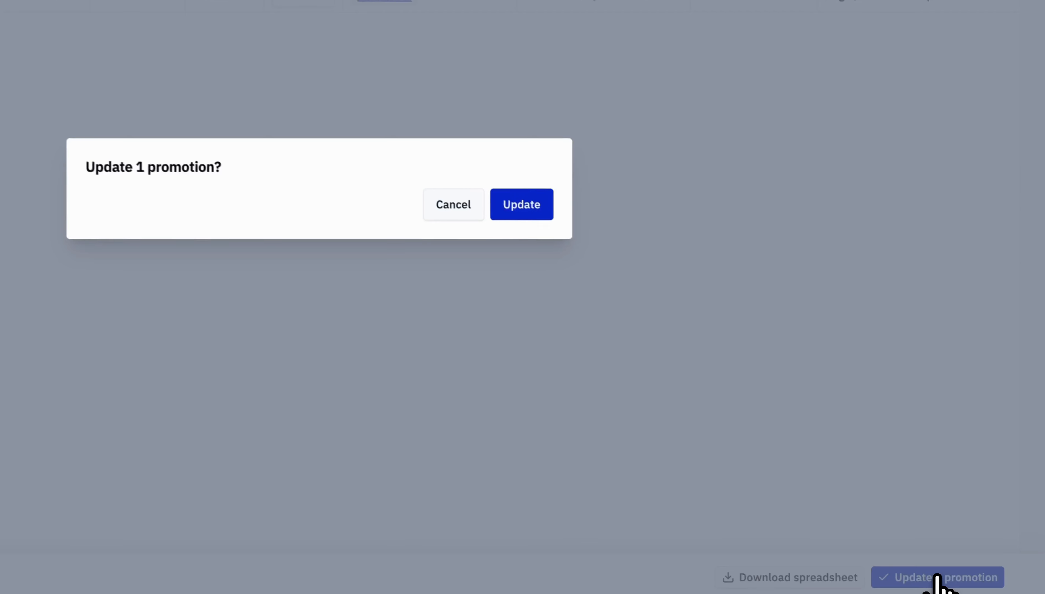
left_click(514, 203)
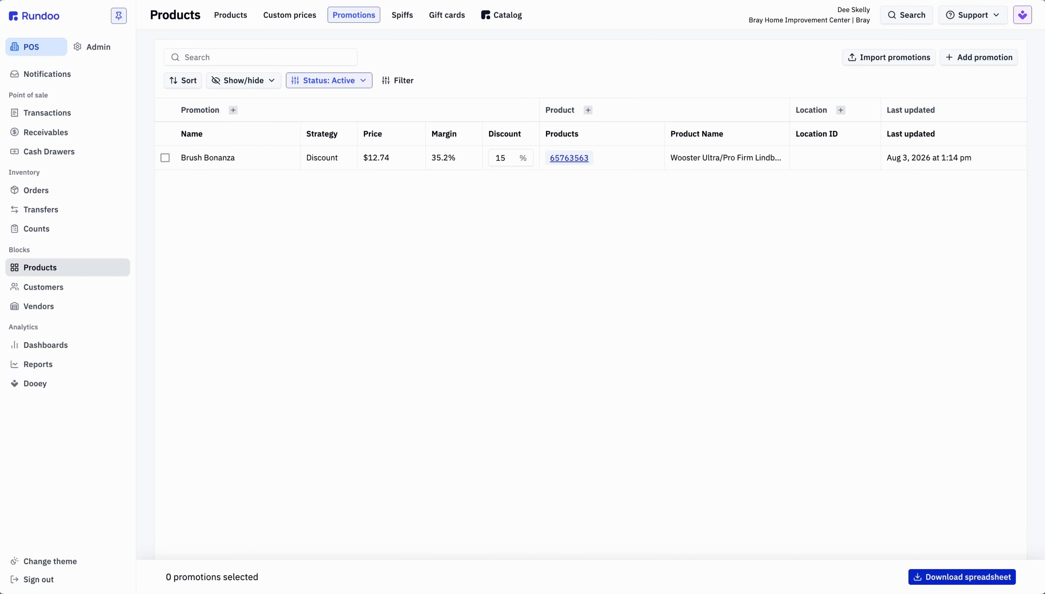
Step: Open the Brush Bonanza promotion to review its product rules, pricing strategy and schedule, and review the same settings of the scheduled 10% promotion
left_click(325, 158)
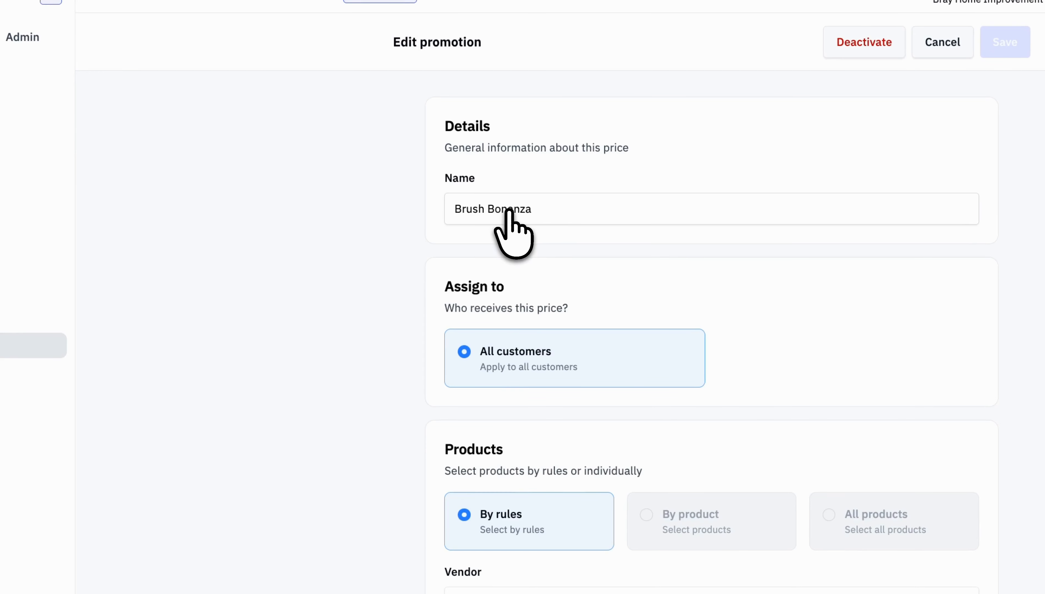
scroll(512, 282, "down", 5)
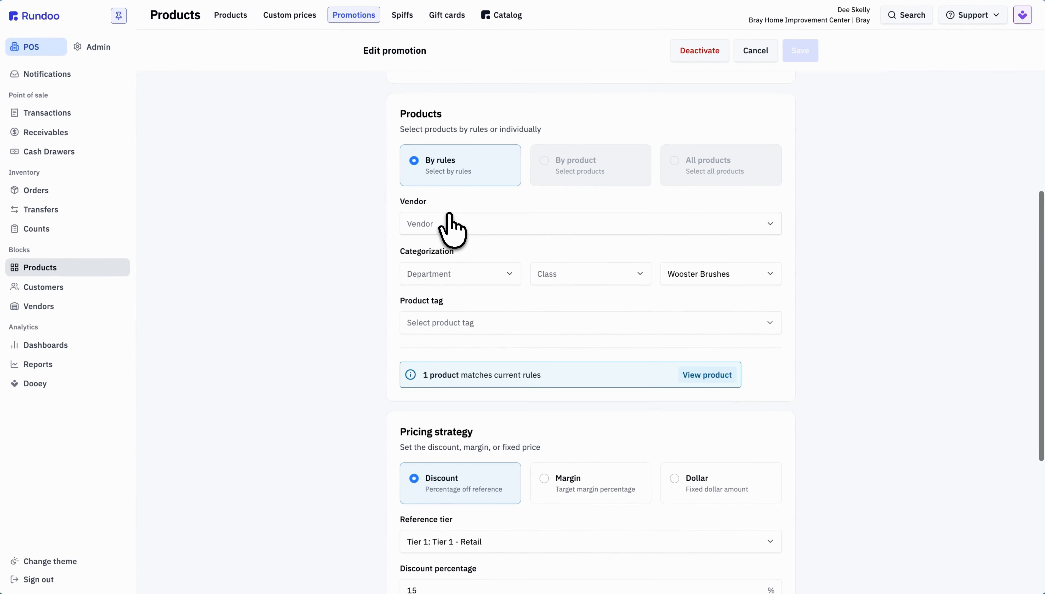
scroll(450, 222, "down", 5)
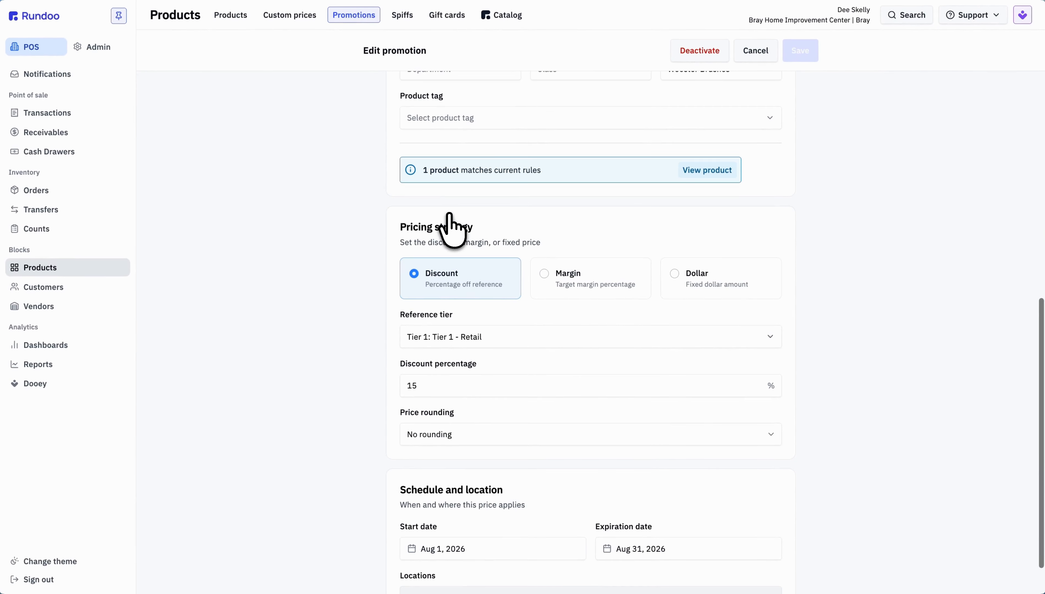
scroll(440, 411, "down", 1)
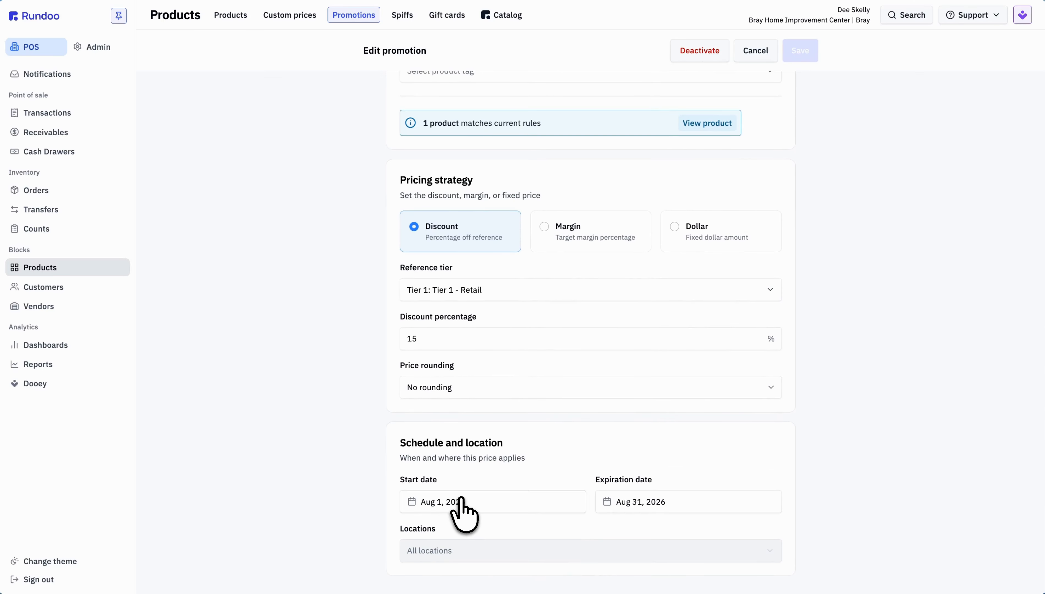
scroll(461, 501, "up", 2)
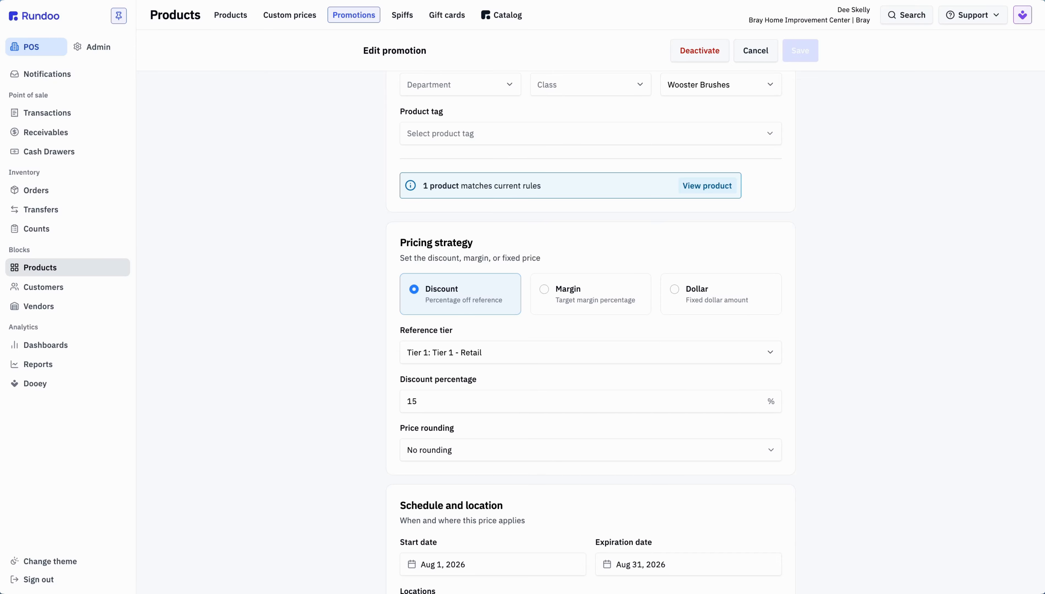
scroll(590, 332, "down", 2)
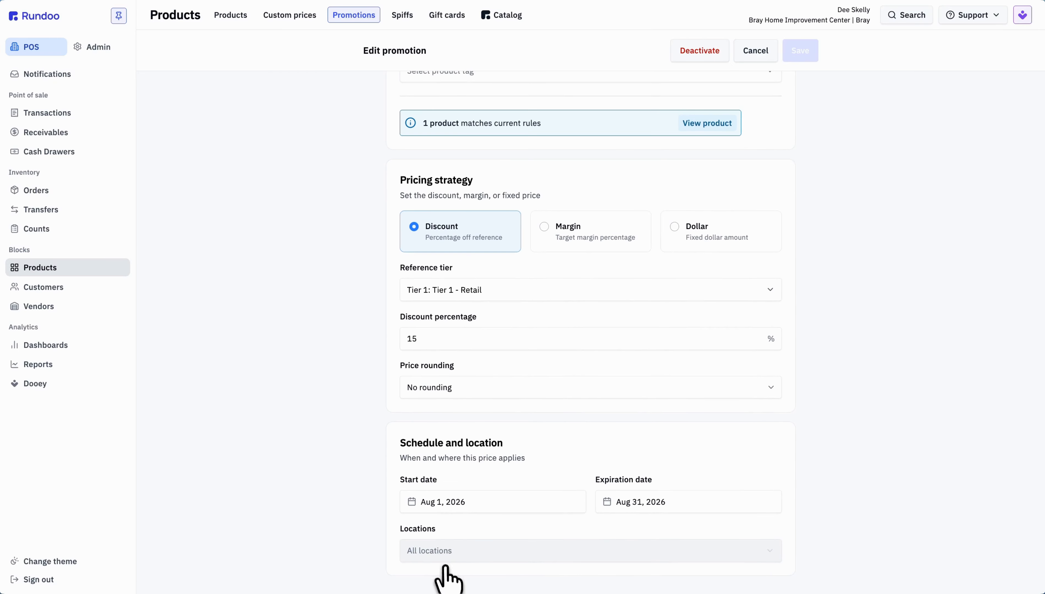
scroll(564, 486, "up", 12)
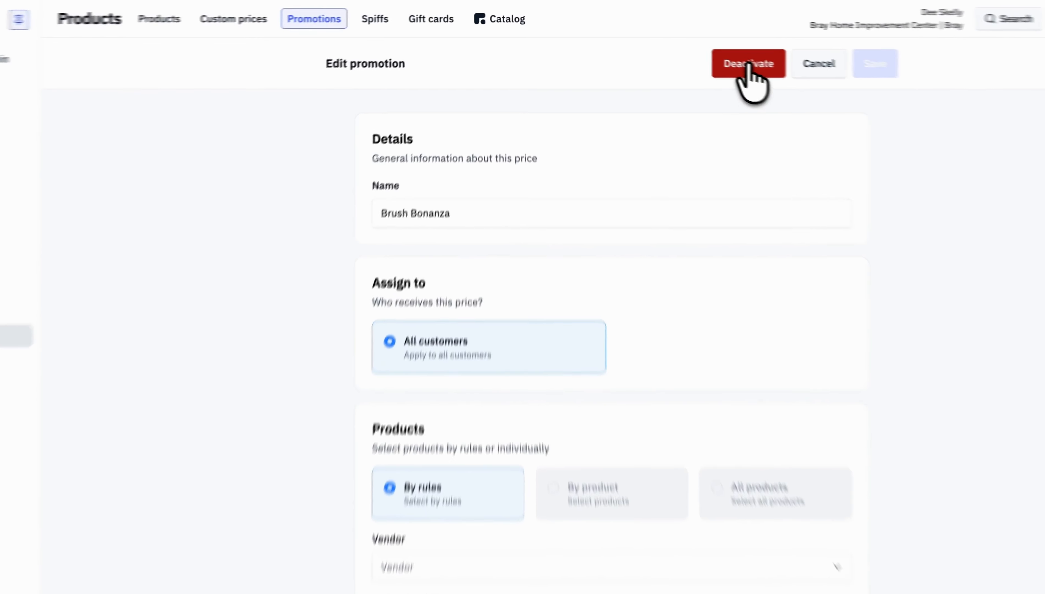
left_click(700, 50)
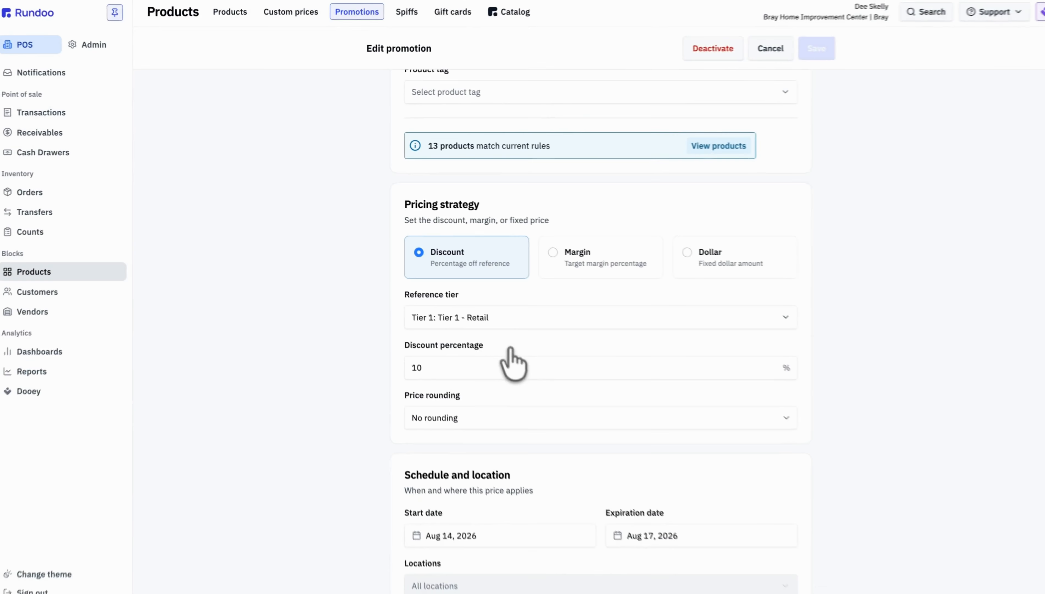
scroll(507, 345, "down", 1)
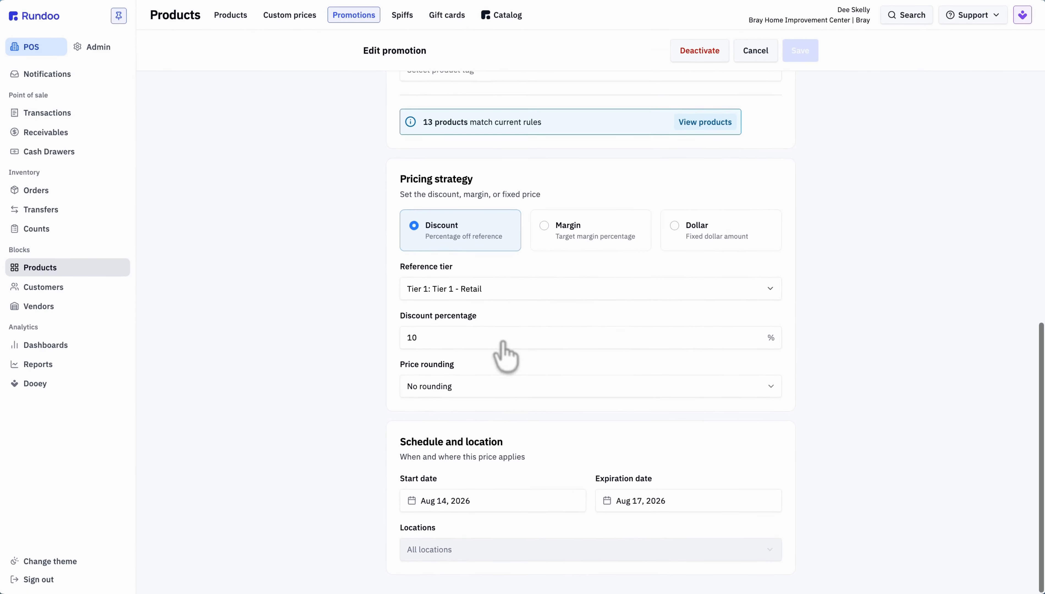
Step: Change the Chadwicks promotion's start date from its scheduled day to today and save the promotion
left_click(498, 502)
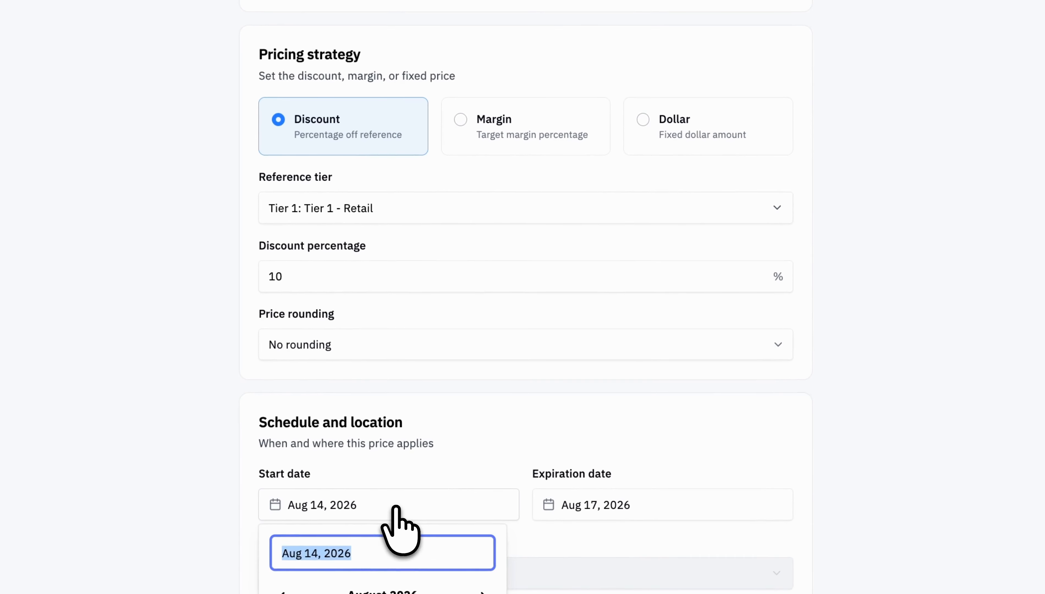
scroll(396, 509, "down", 3)
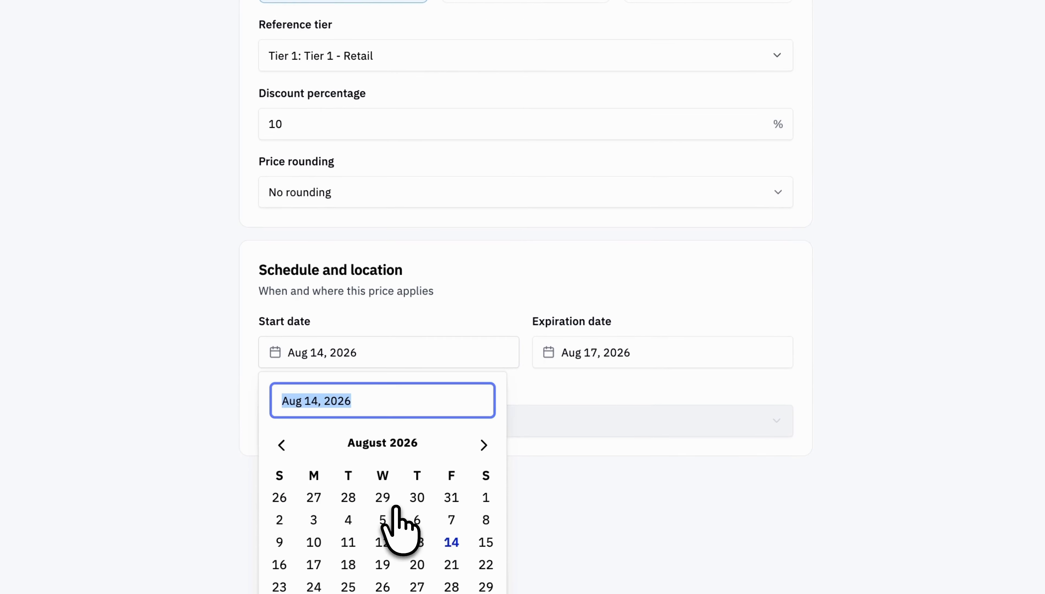
left_click(454, 521)
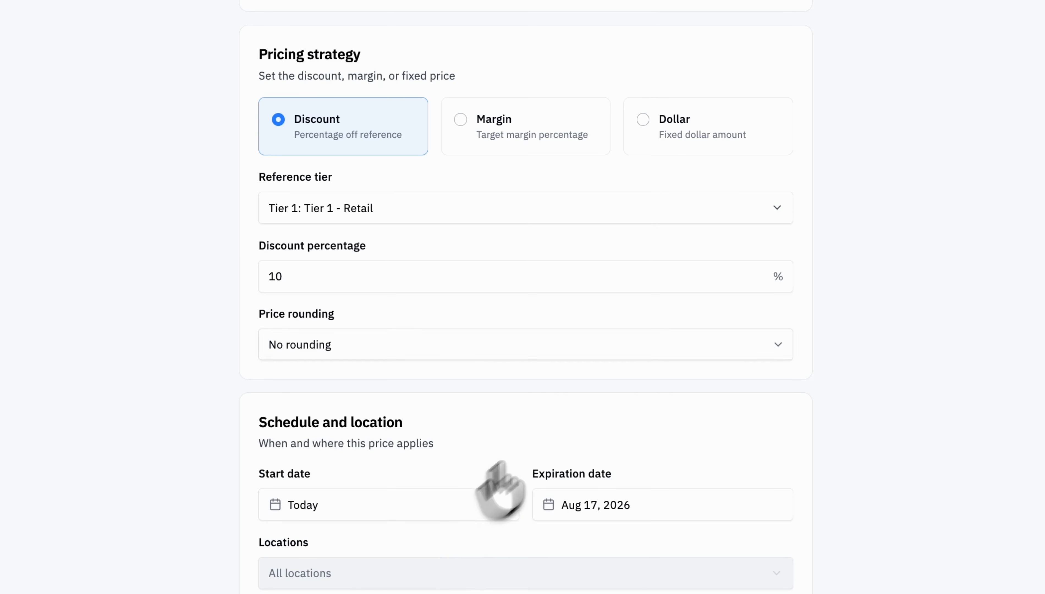
left_click(841, 83)
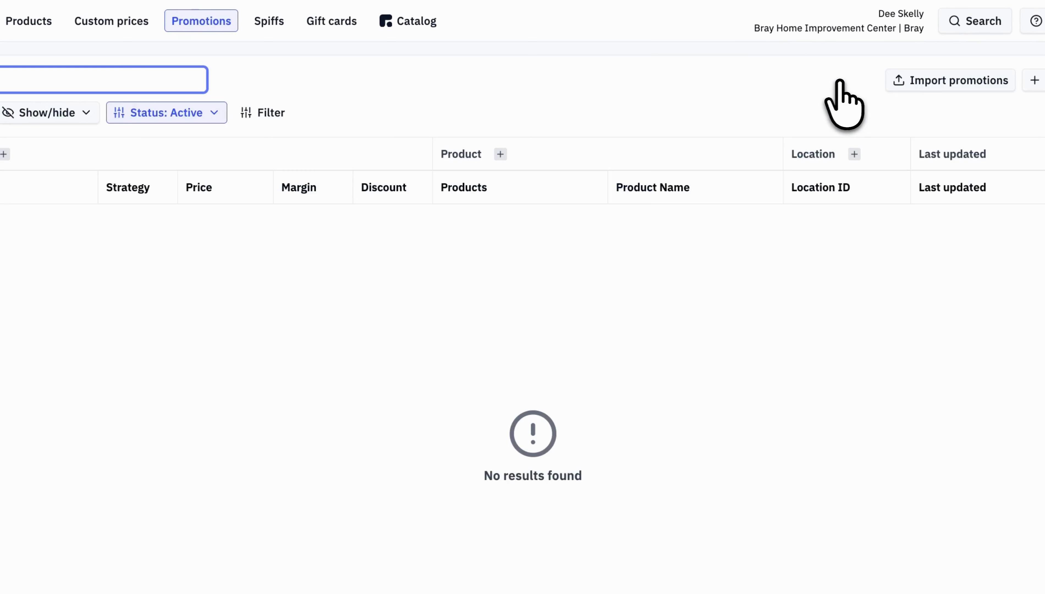
Step: Start a new transaction, add one 2x6x8 SPF (CHAD-2X6X8-SPF_1) from the Lumber department's No class products, and inspect its price breakdown
left_click(88, 165)
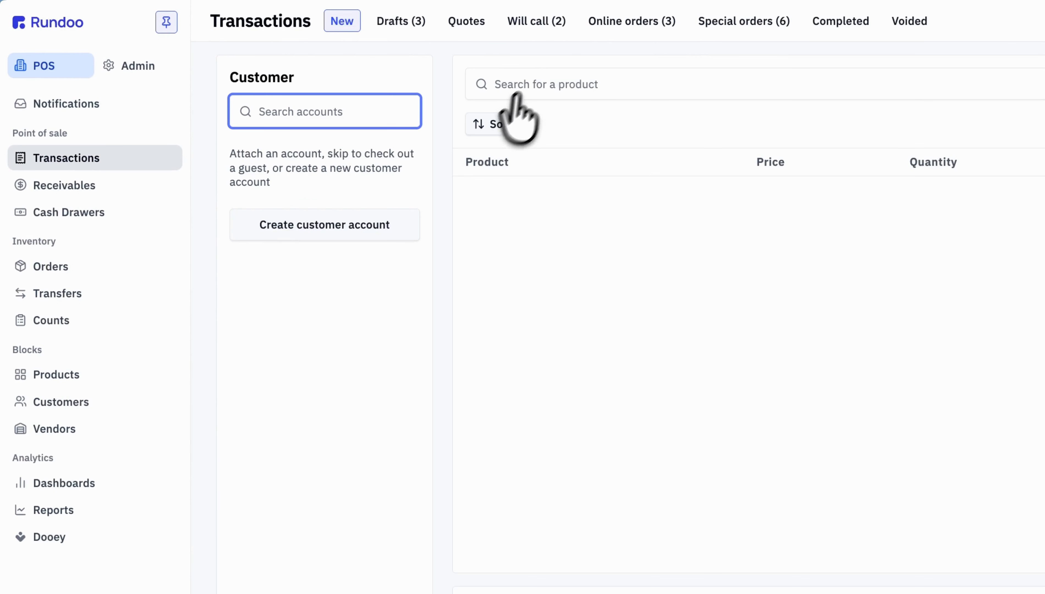
left_click(535, 82)
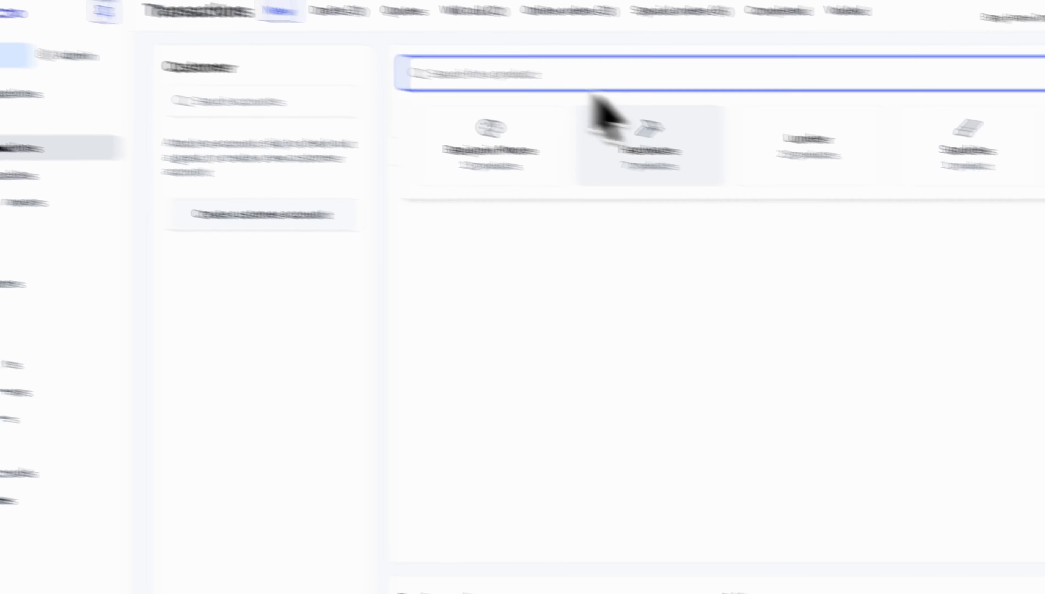
left_click(879, 157)
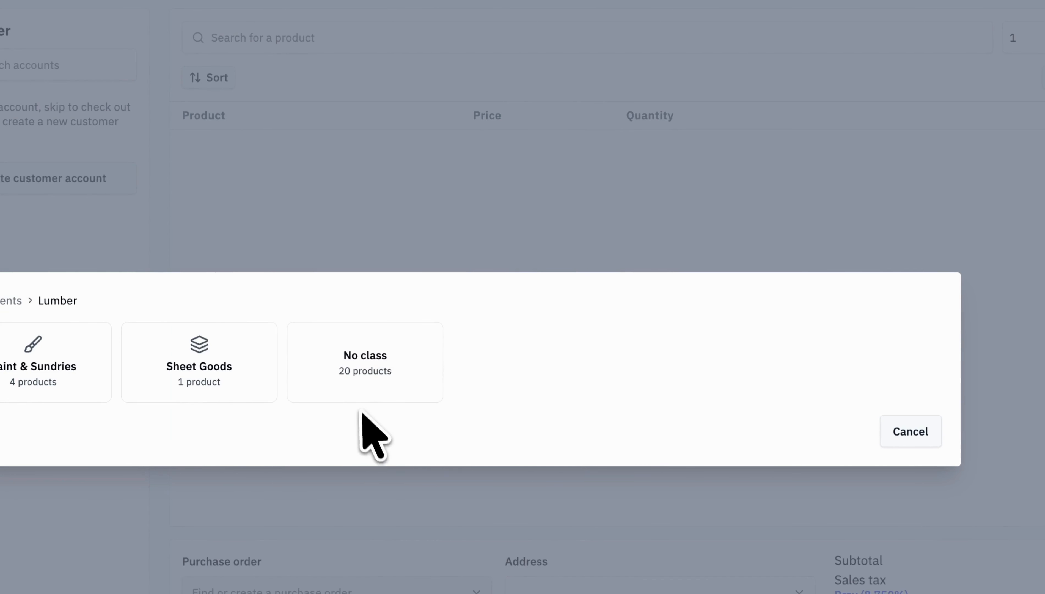
left_click(379, 371)
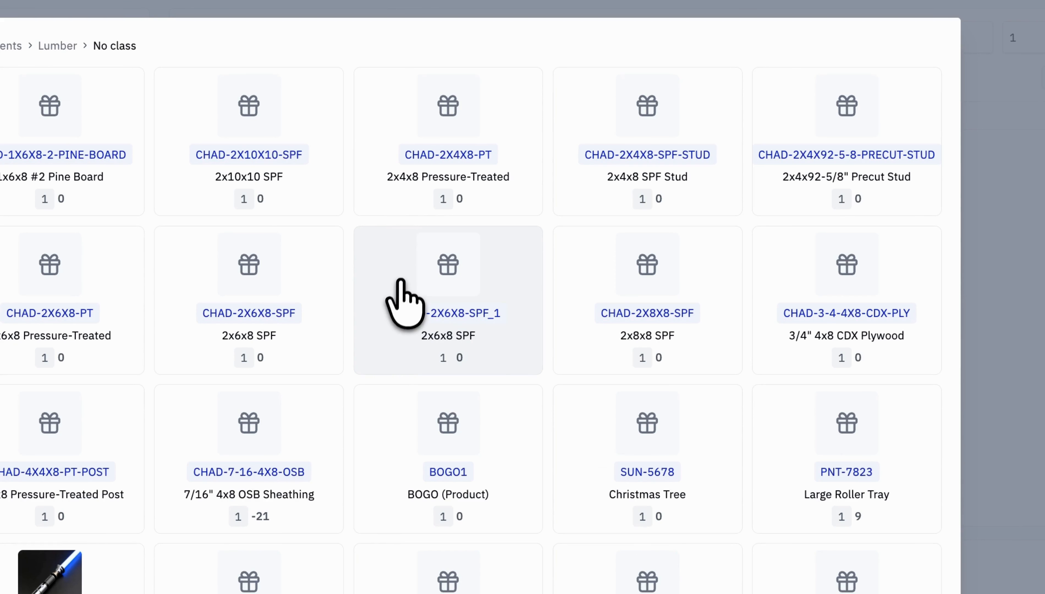
left_click(401, 299)
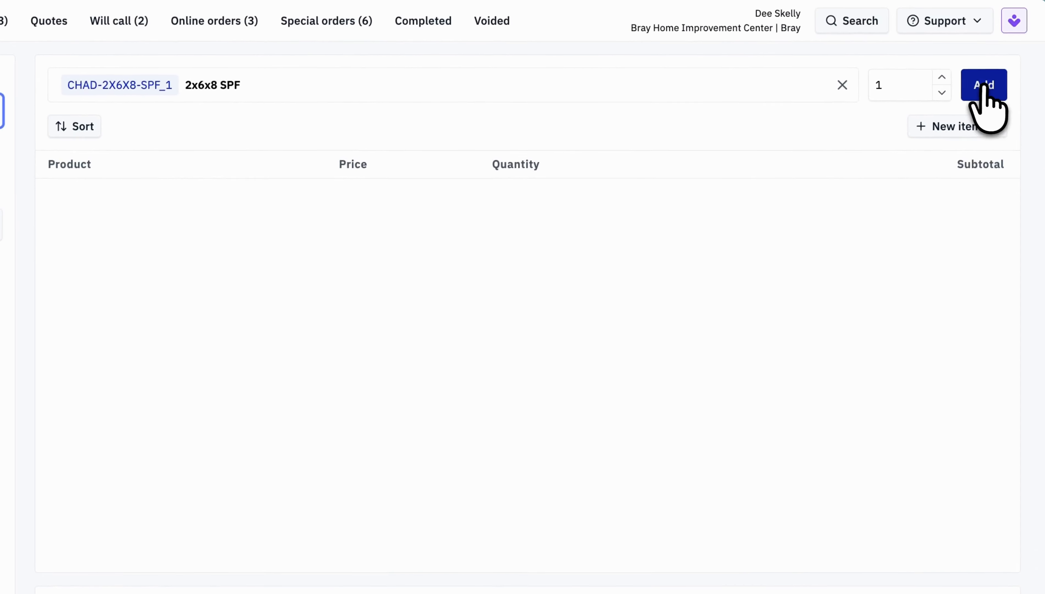
left_click(1037, 62)
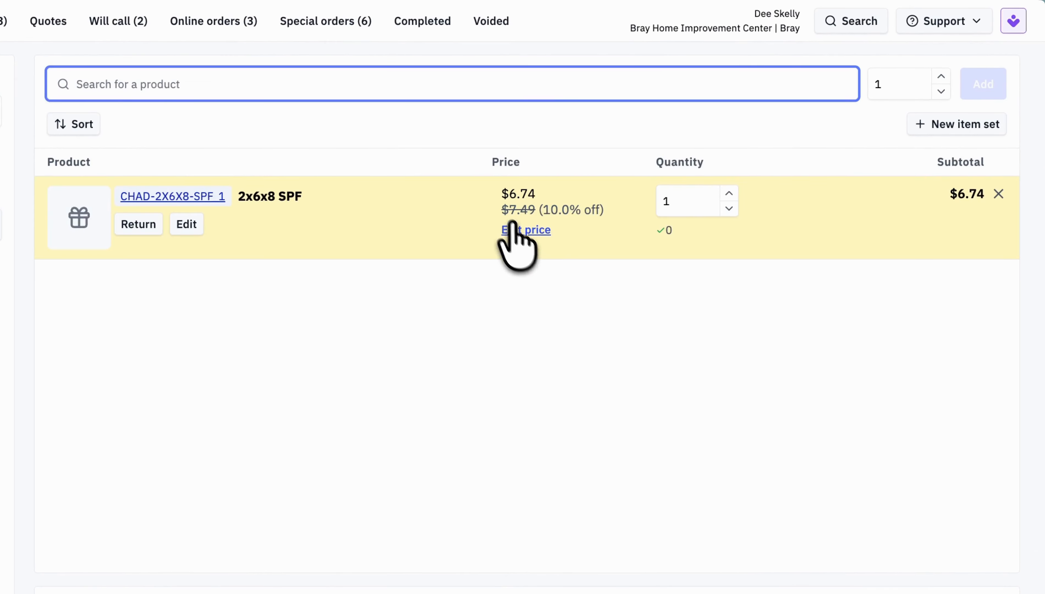
mouse_move(514, 209)
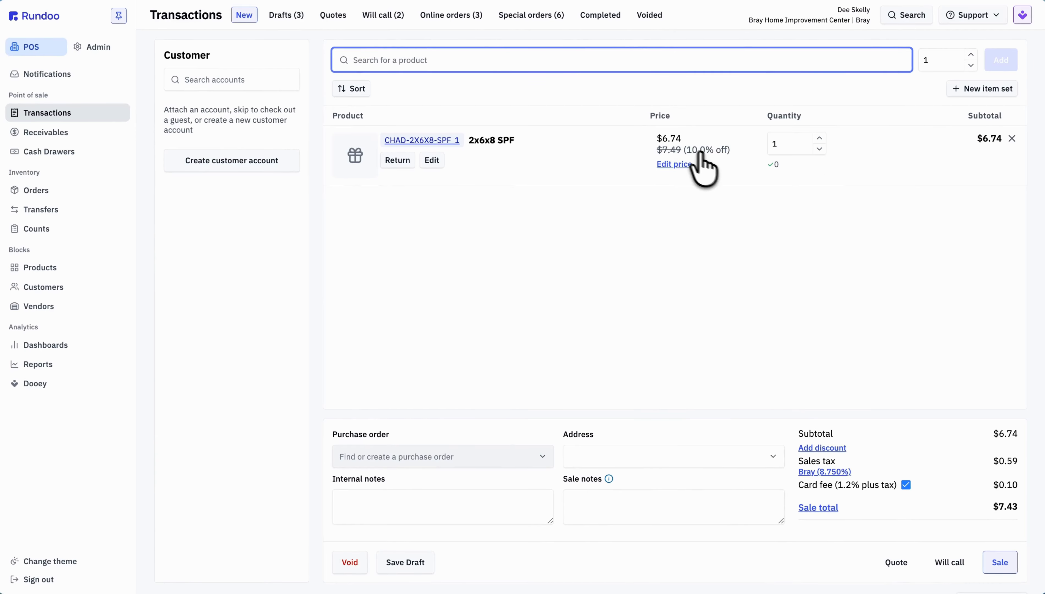
mouse_move(660, 137)
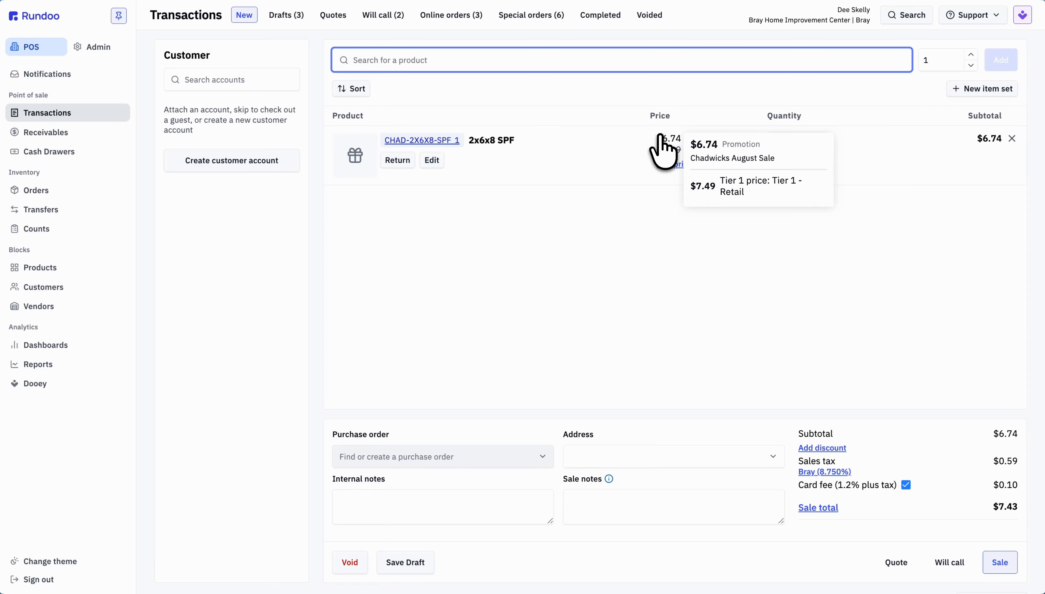